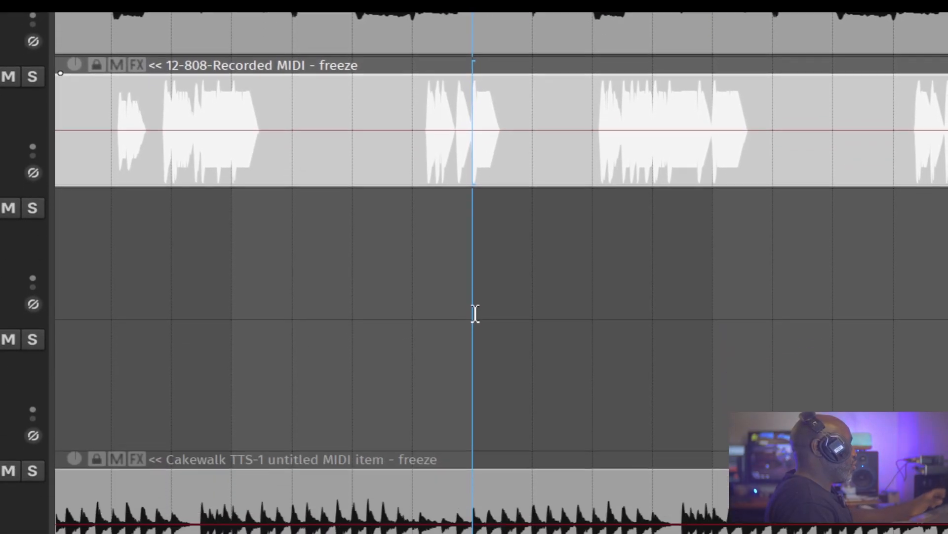
scroll(482, 483, "down", 4)
scroll(484, 485, "down", 3)
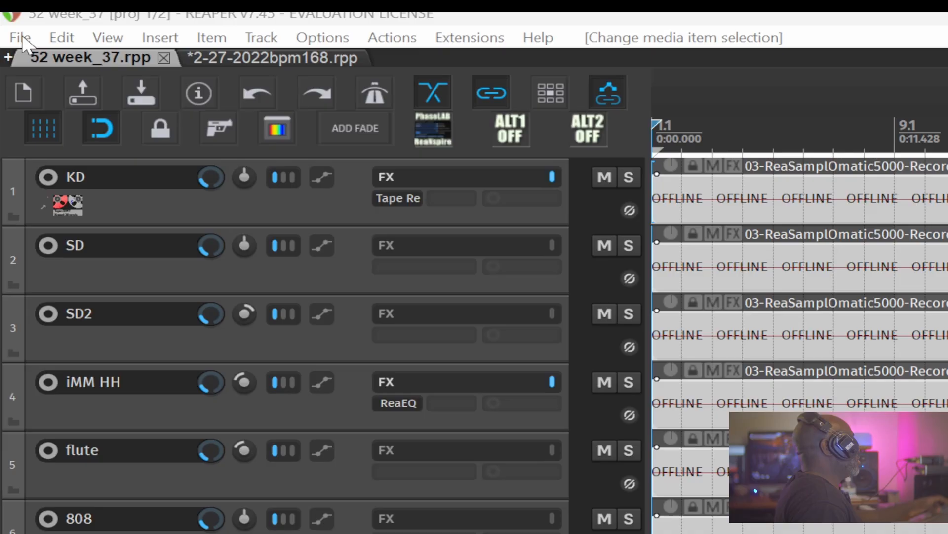
left_click(20, 37)
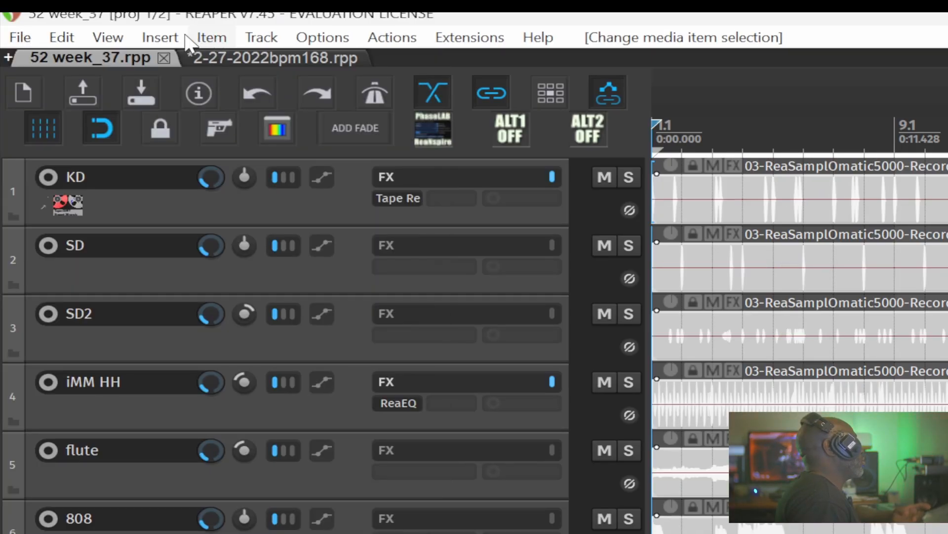
Open the media file insertion dialog, review the supported file types, and cancel without importing anything
left_click(162, 37)
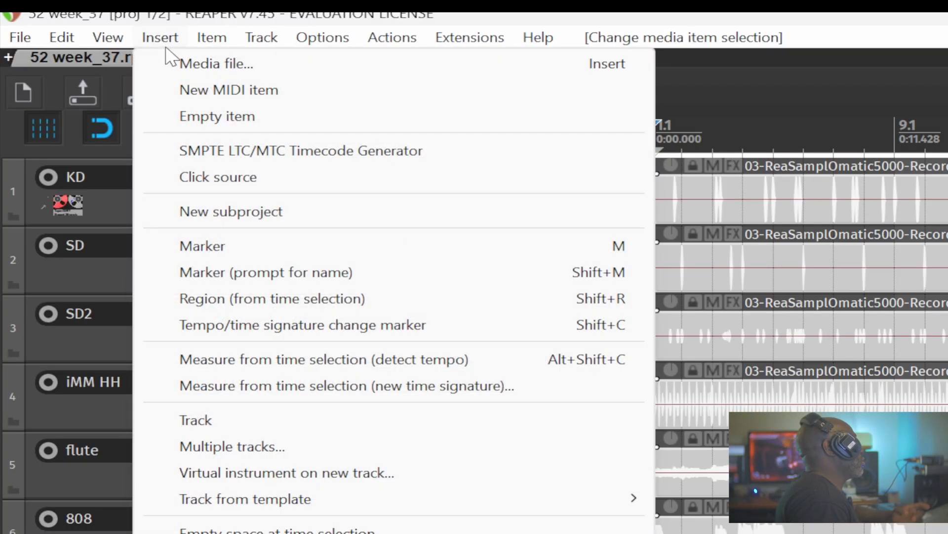
left_click(204, 65)
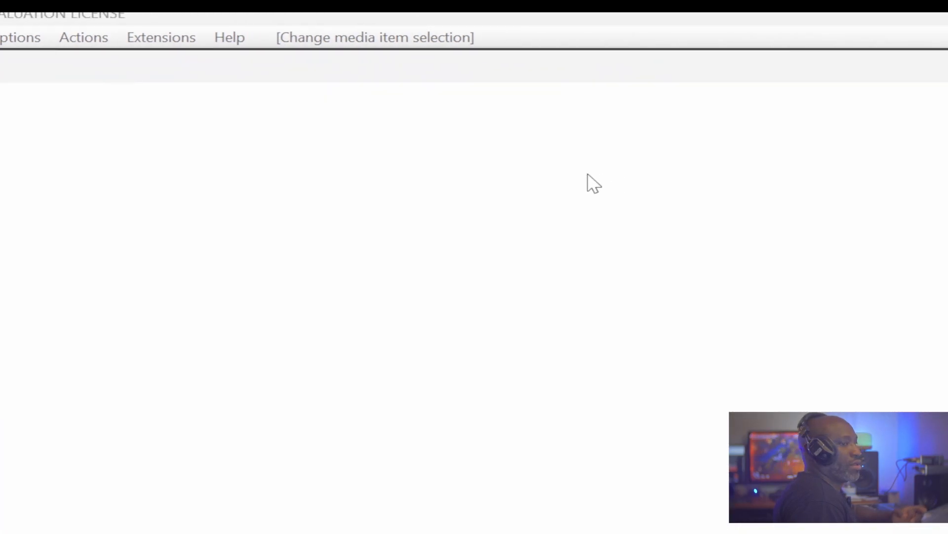
left_click_drag(507, 68, 714, 90)
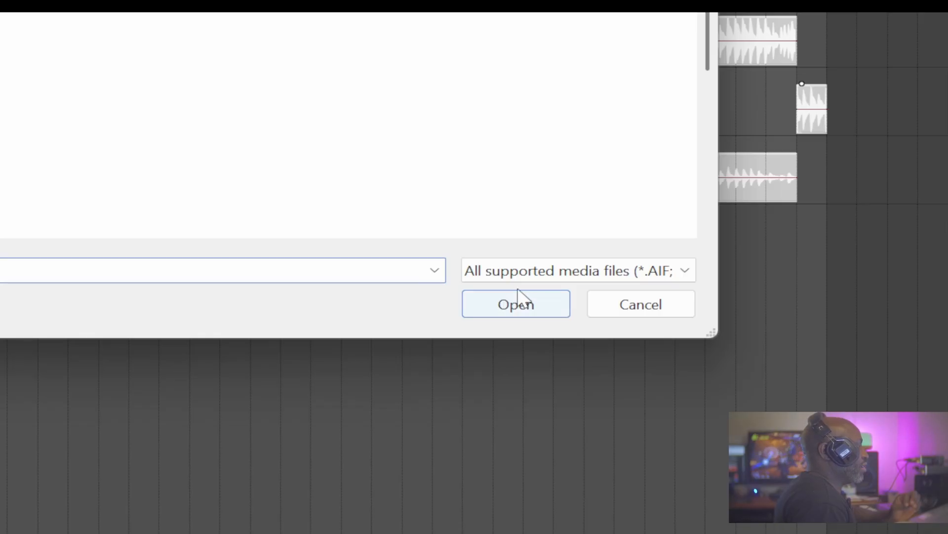
left_click(532, 272)
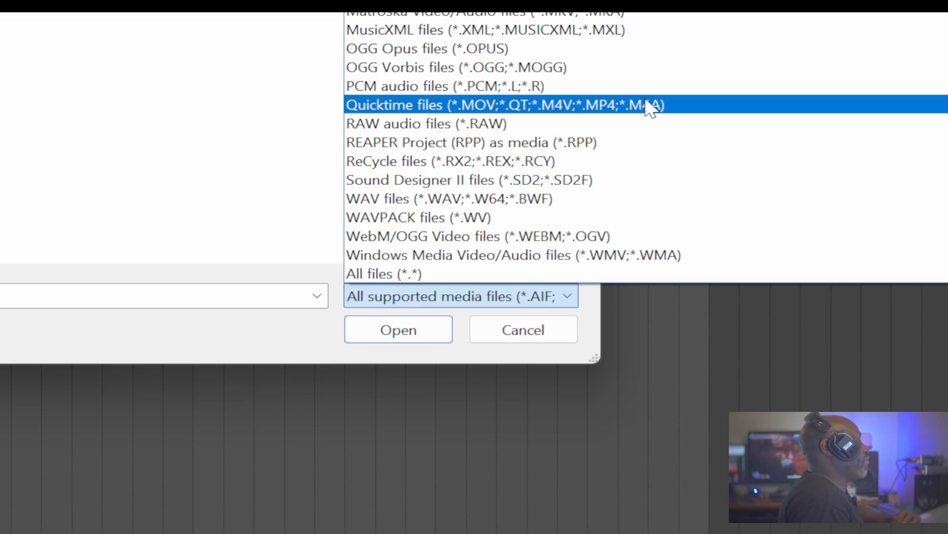
left_click(233, 340)
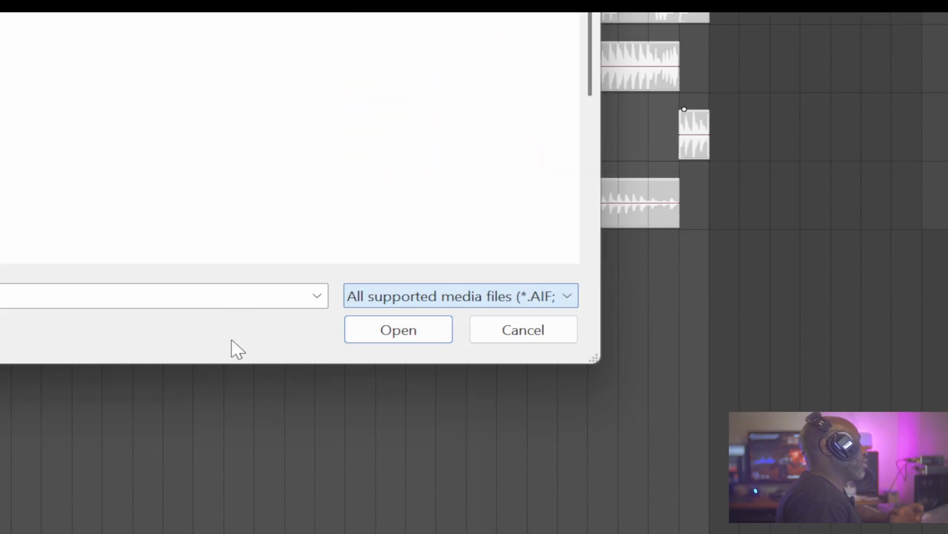
left_click(531, 327)
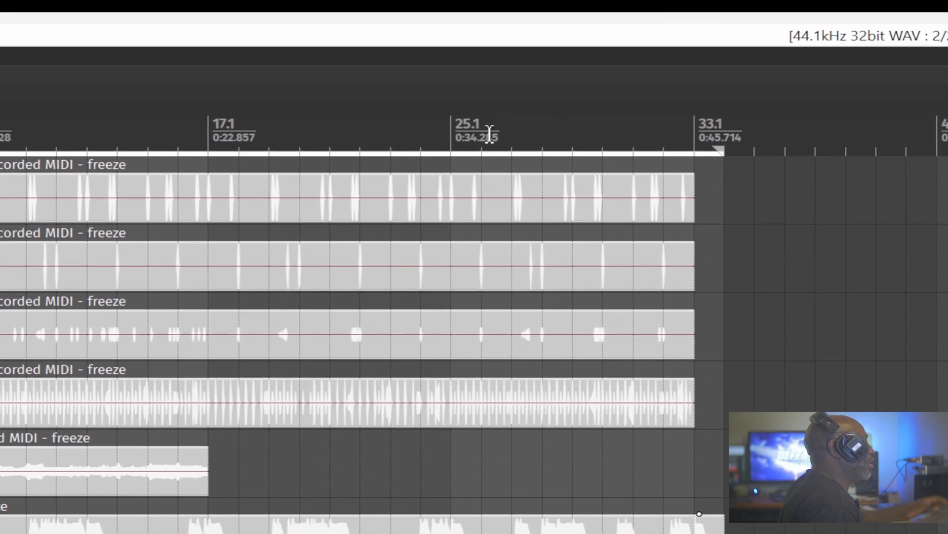
Move the edit cursor along the timeline to about bar 31 and audition the arrangement
left_click(487, 134)
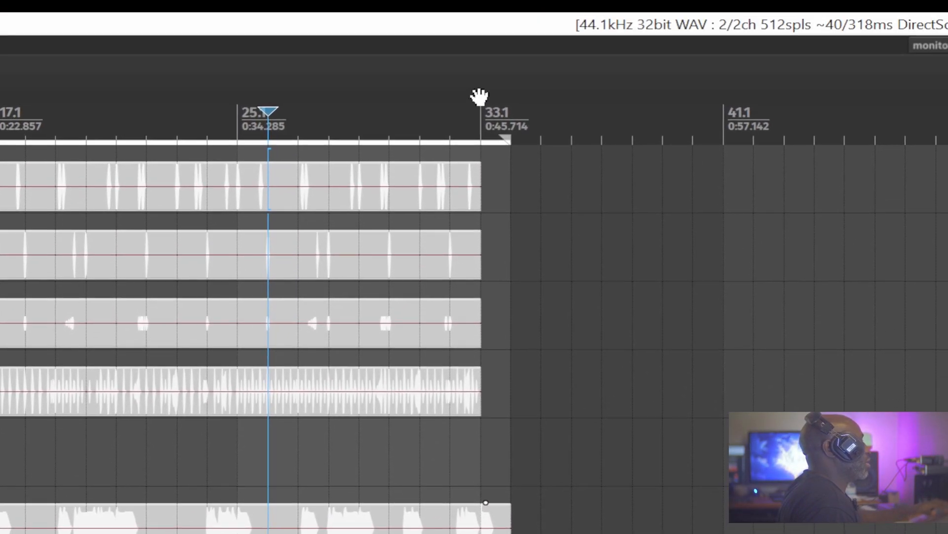
left_click(683, 110)
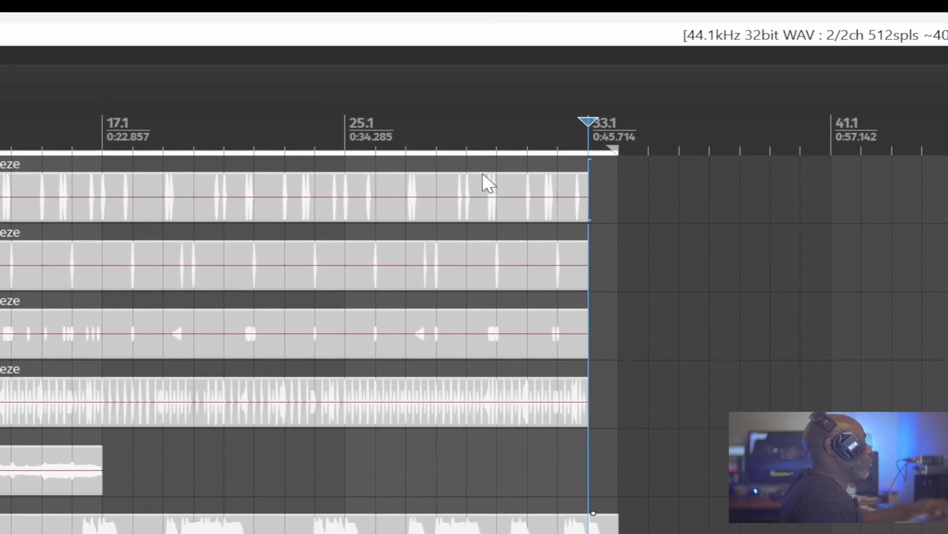
left_click(461, 141)
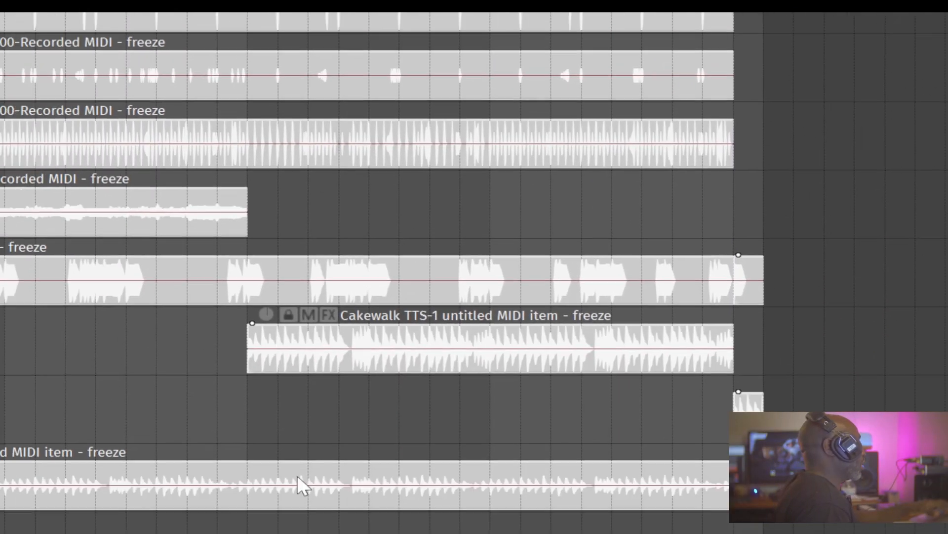
key("space")
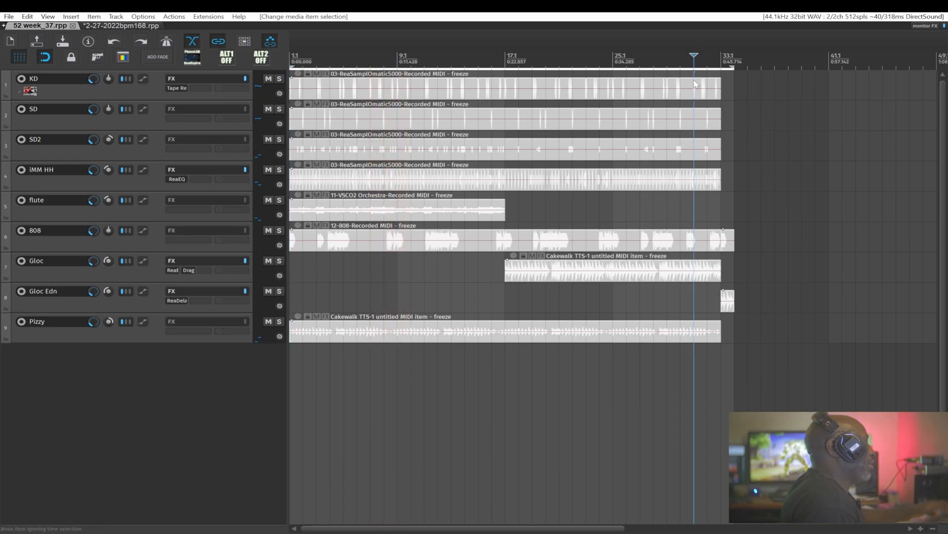
left_click(694, 57)
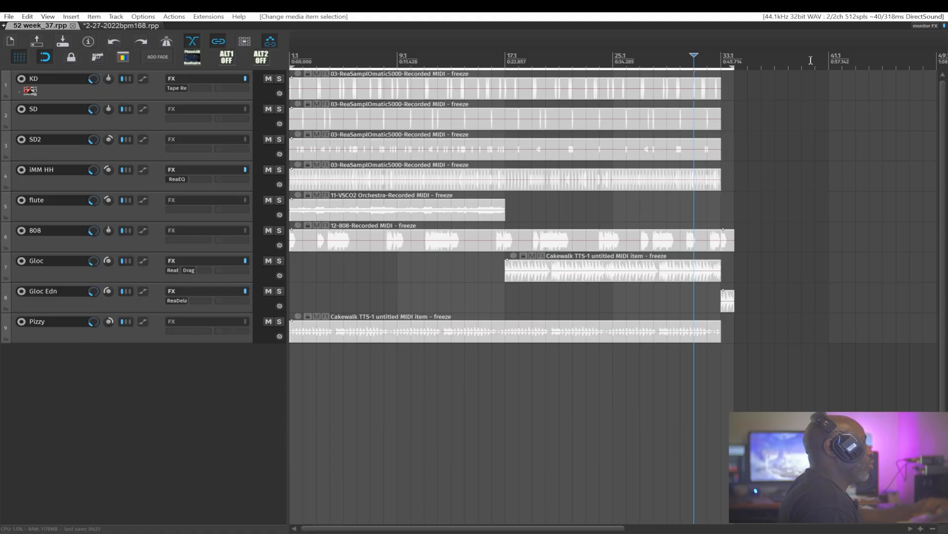
Set a time selection from bar 29 to bar 40 and play the ending from about bar 32
left_click_drag(810, 60, 667, 59)
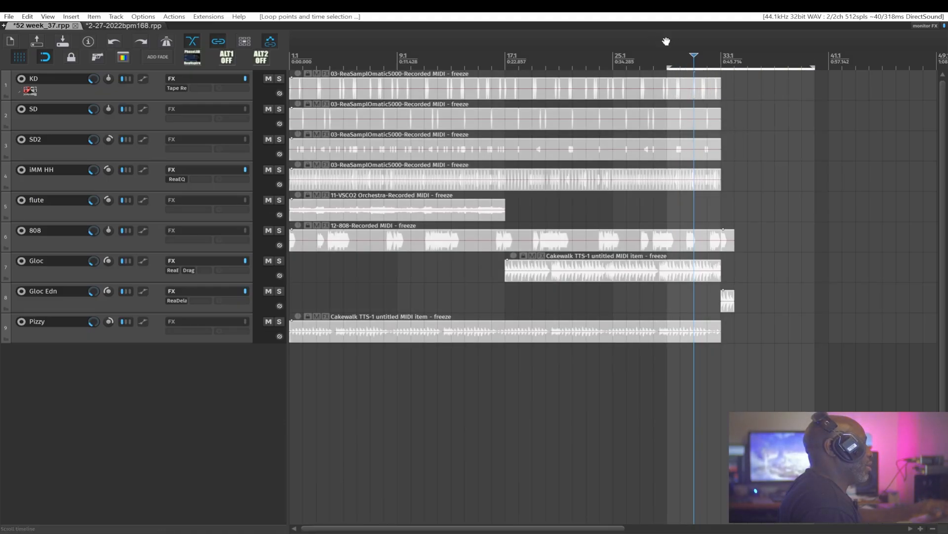
left_click(715, 42)
left_click(707, 44)
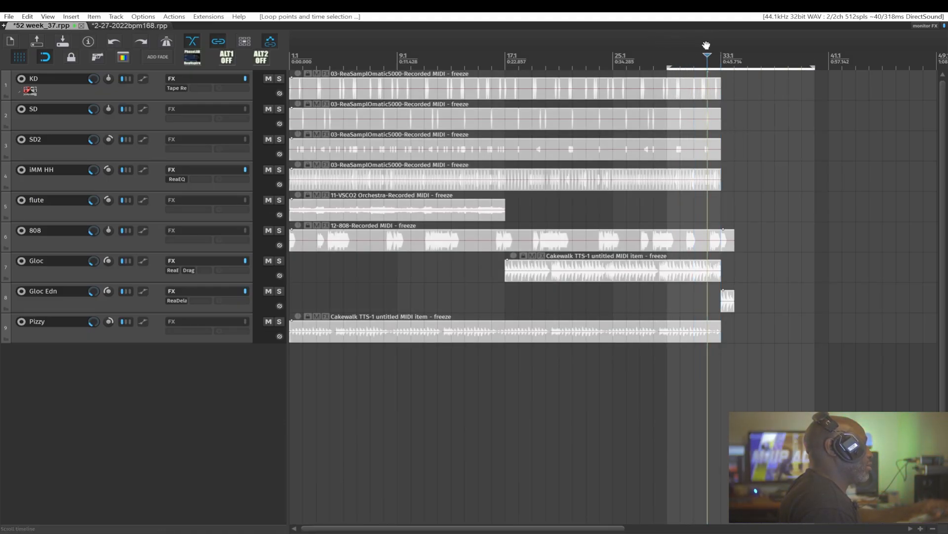
key("space")
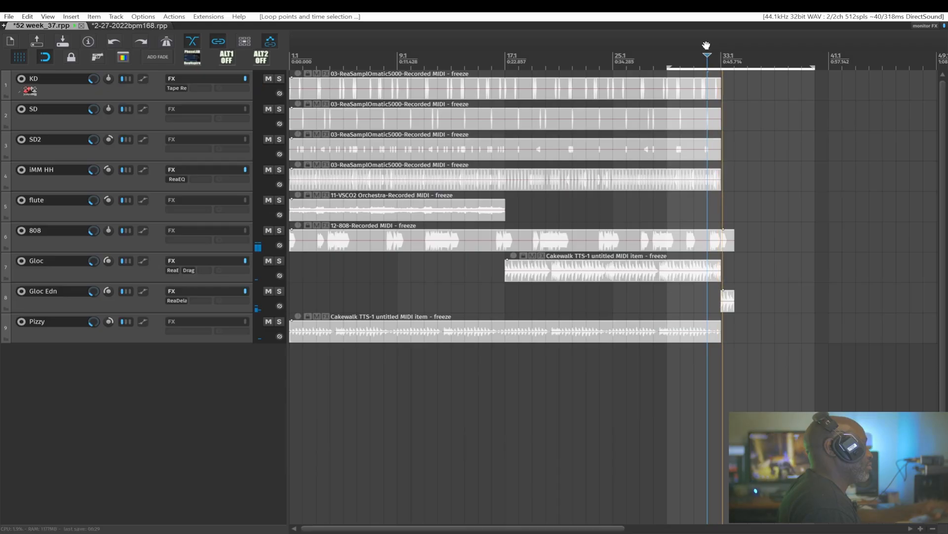
key("space")
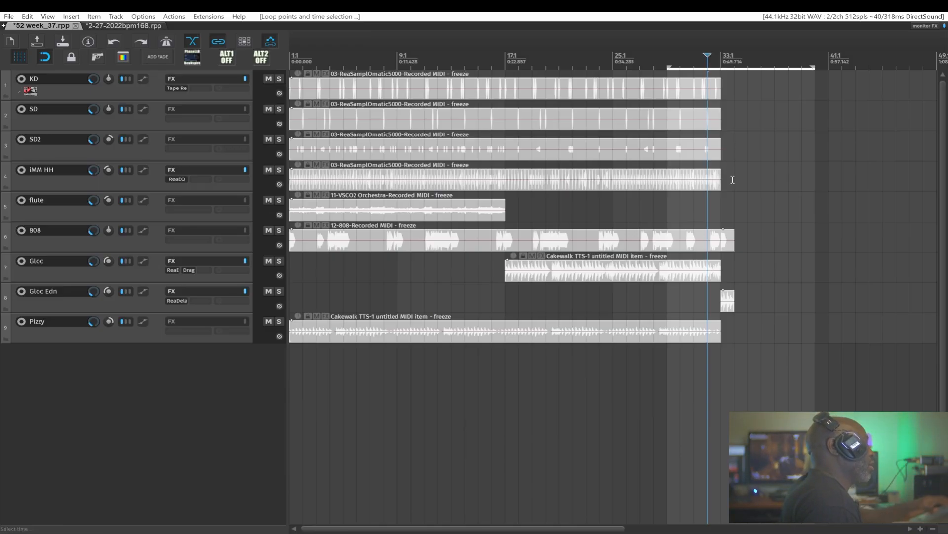
Place the edit cursor in the middle of bar 32 and play past the last 808 and Gloc Edn items at bar 34
scroll(732, 195, "up", 5)
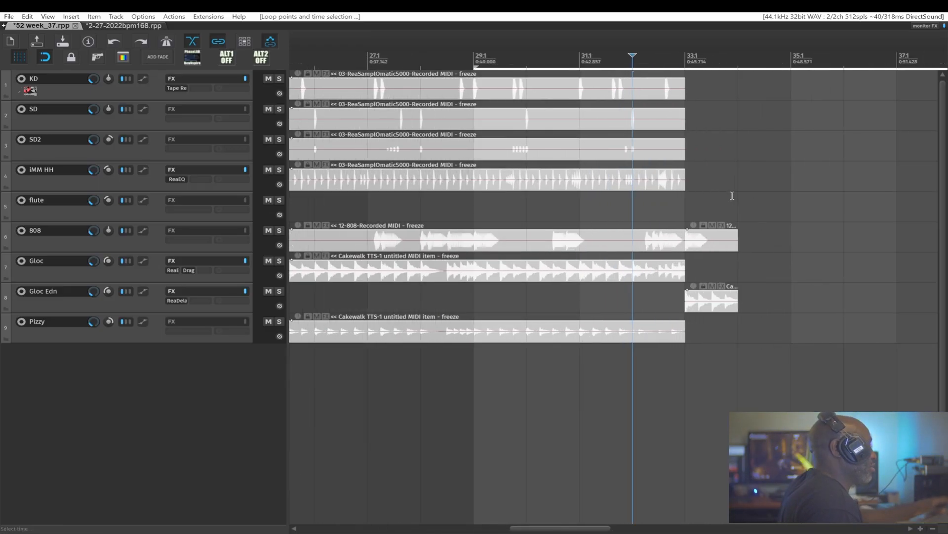
left_click(738, 75)
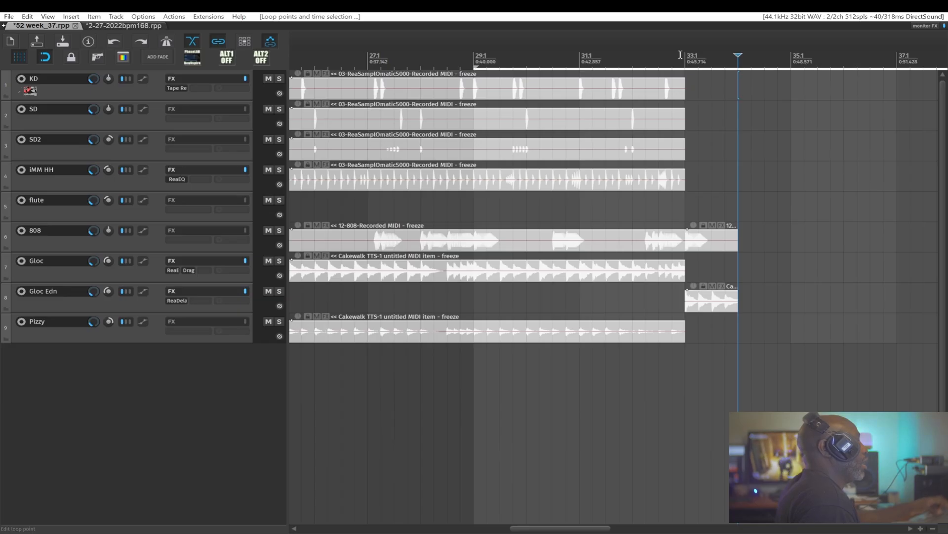
left_click(831, 56)
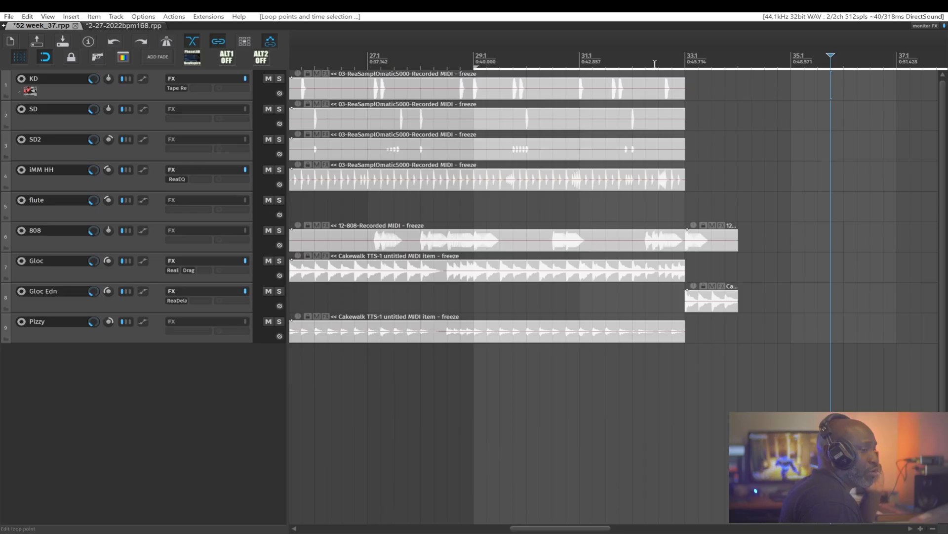
left_click(636, 58)
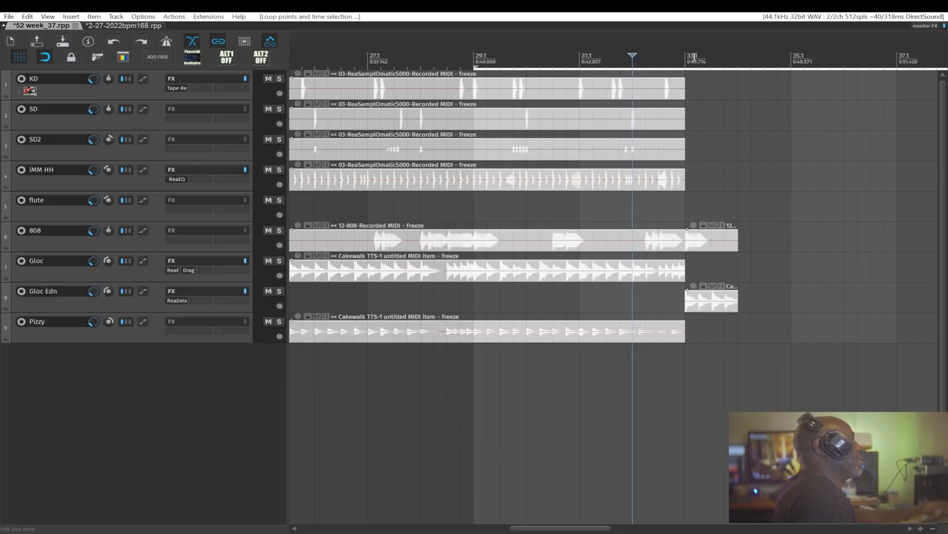
left_click(743, 60)
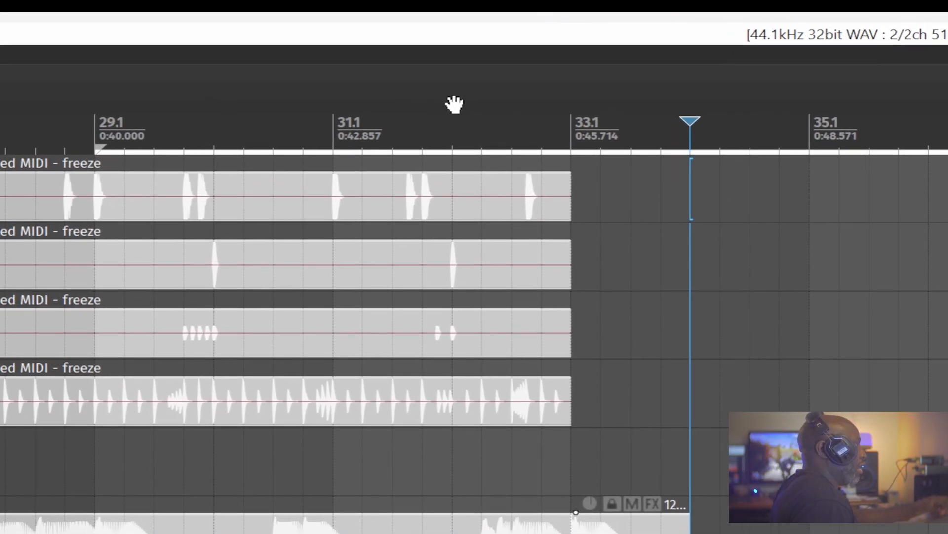
left_click(477, 115)
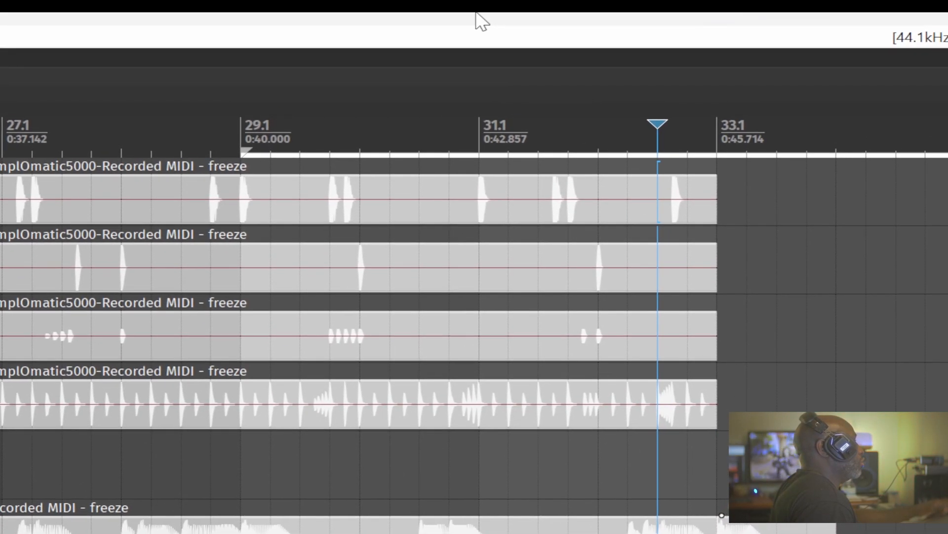
key("space")
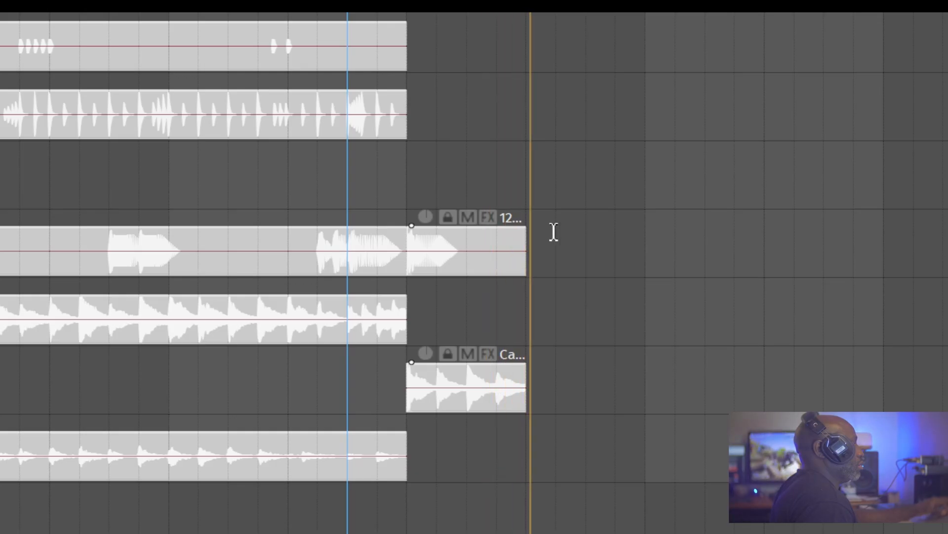
key("space")
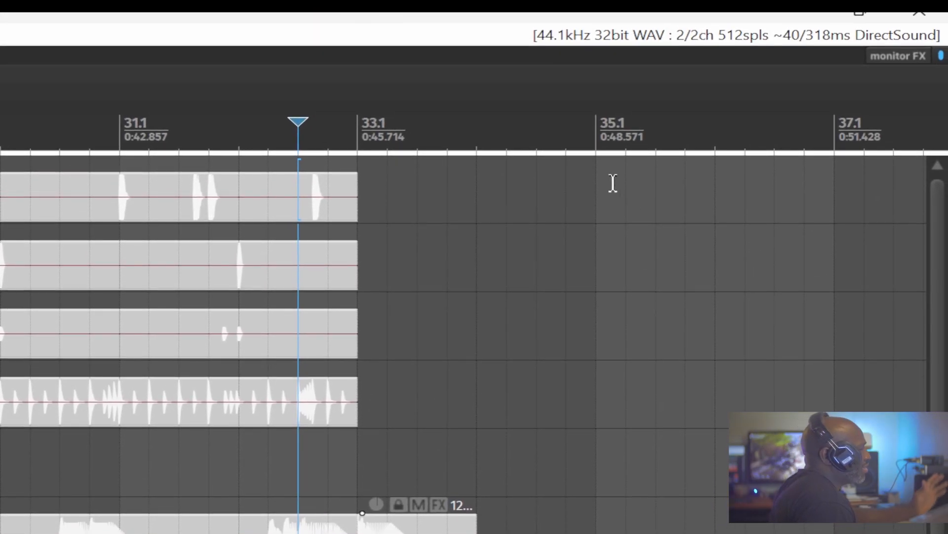
Set a time selection from bar 35 to bar 36 and insert an empty item there on the SD track
left_click_drag(613, 183, 367, 260)
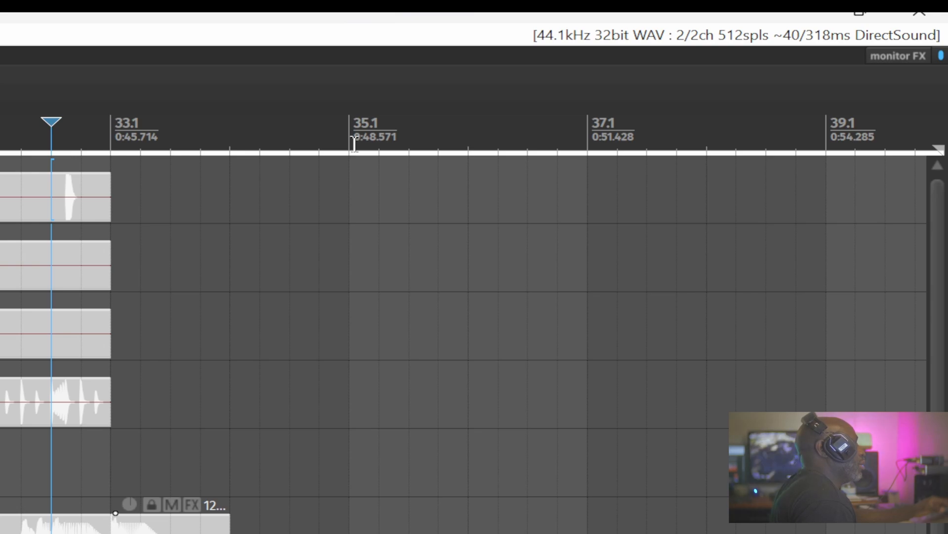
left_click_drag(348, 144, 478, 130)
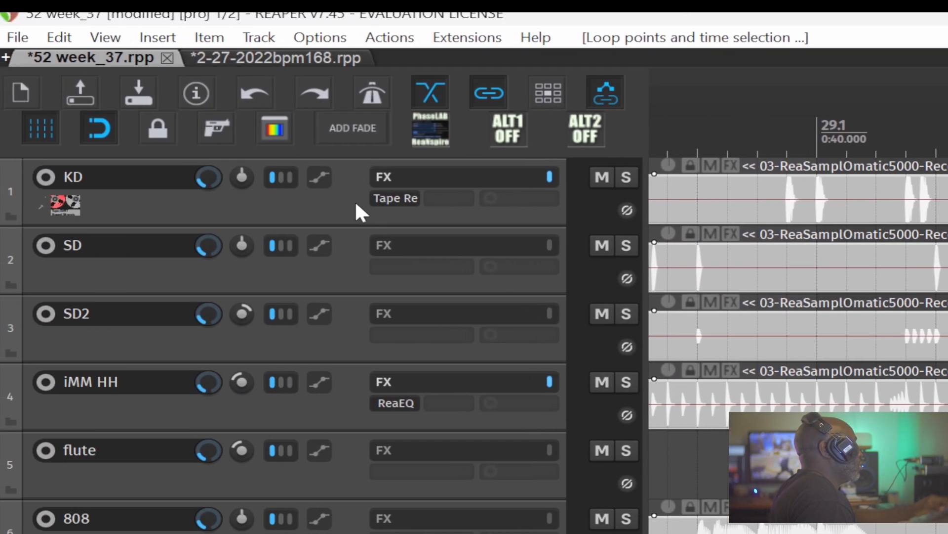
left_click(316, 209)
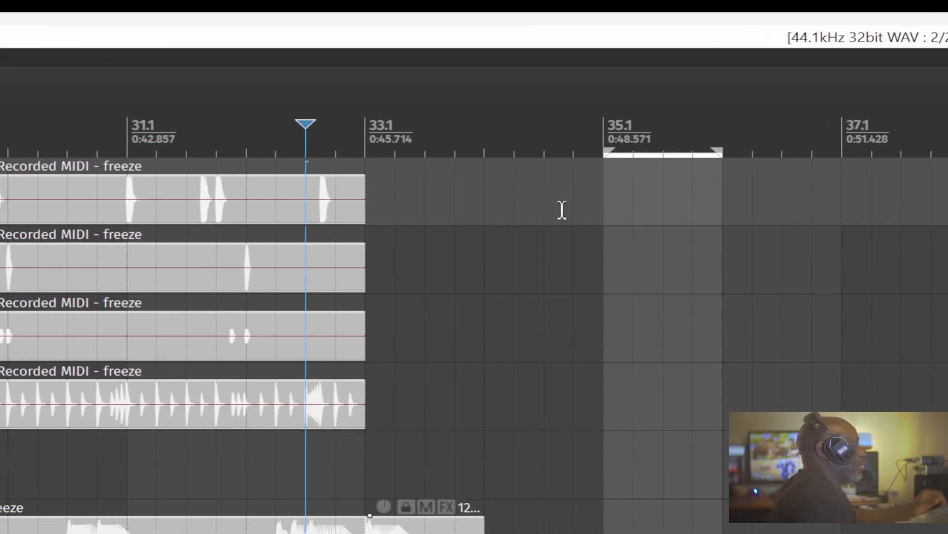
right_click(663, 195)
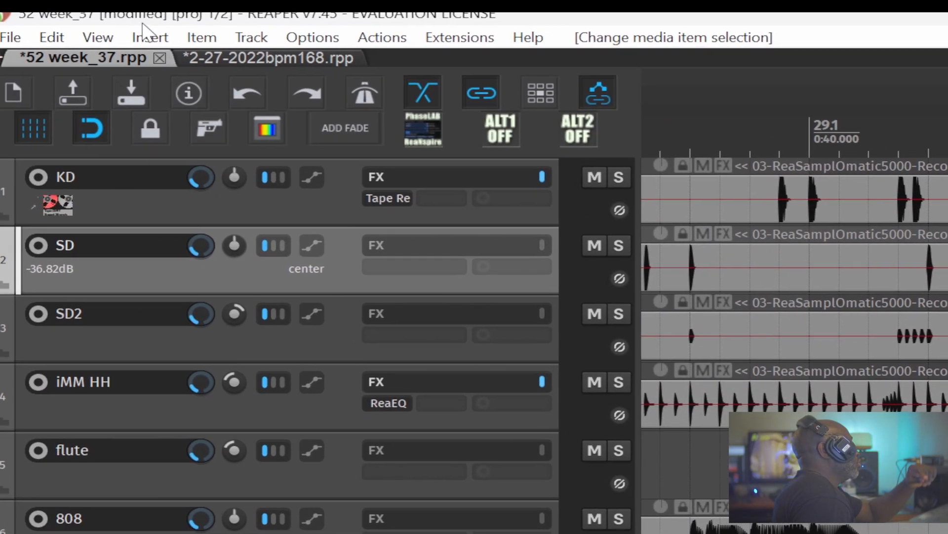
left_click(148, 37)
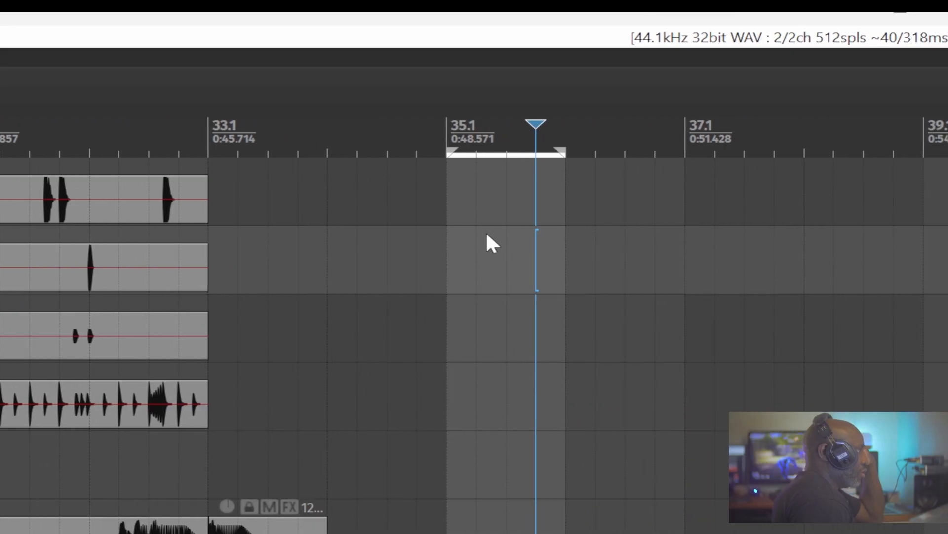
right_click(486, 234)
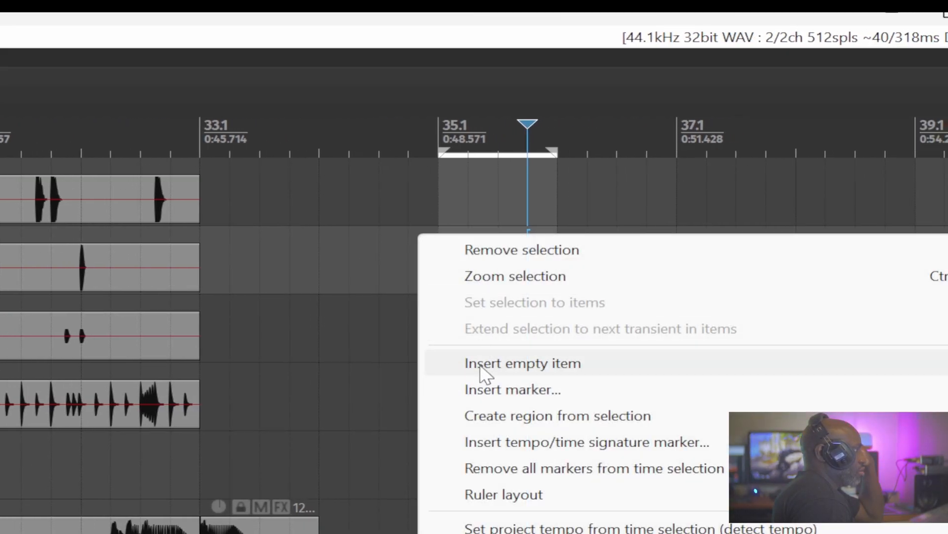
left_click(479, 363)
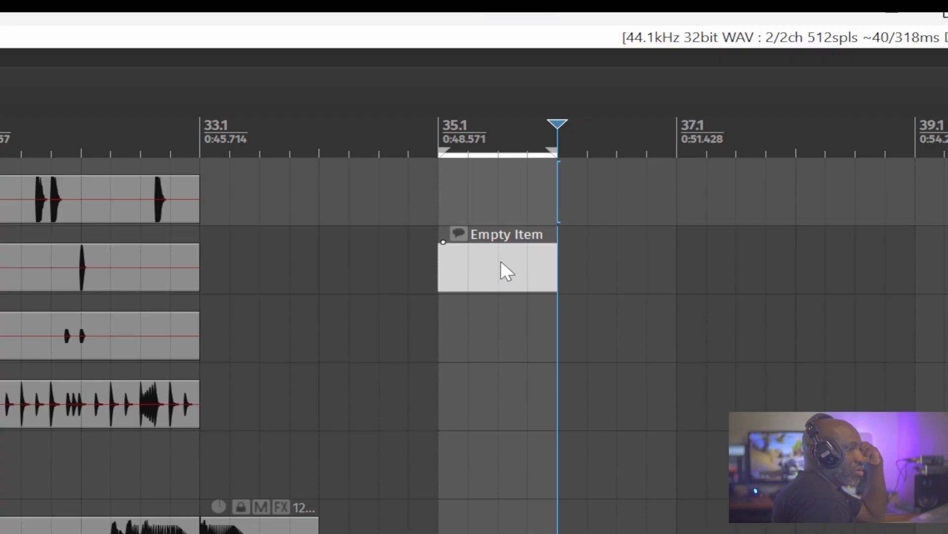
Delete the empty item from the SD track
mouse_move(500, 259)
left_mouse_down()
mouse_move(501, 174)
mouse_move(502, 244)
left_mouse_up()
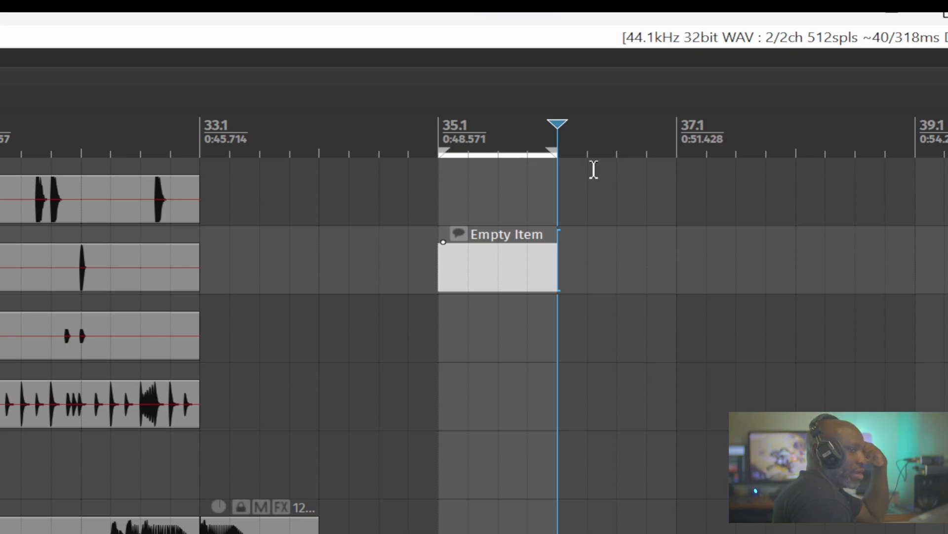
left_click(483, 267)
key("Delete")
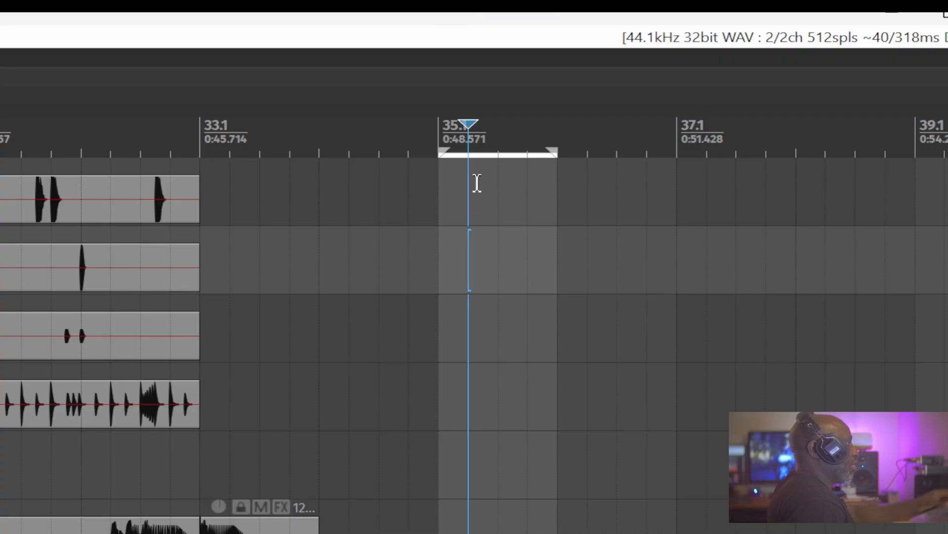
Set a time selection from 35.2 to 35.4 and insert an empty item there on the SD track
left_click_drag(477, 177, 509, 190)
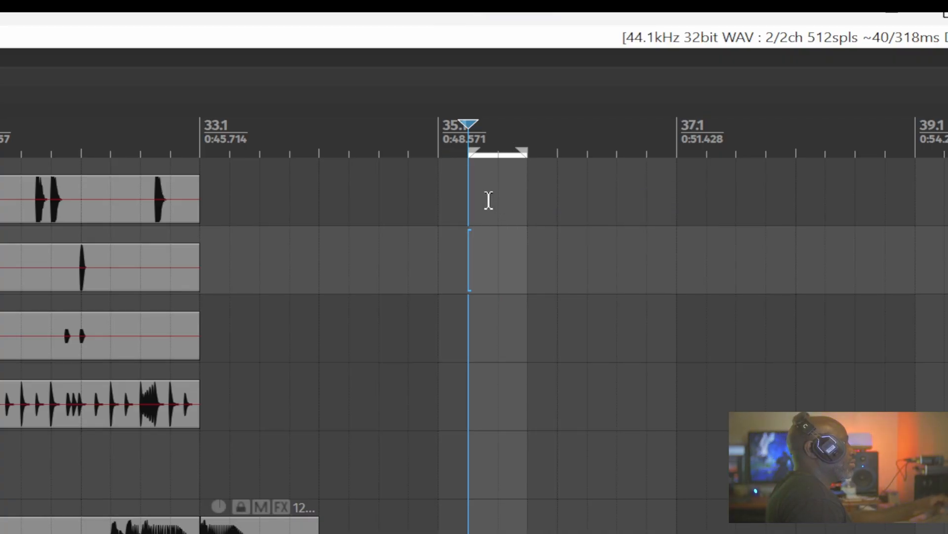
right_click(488, 200)
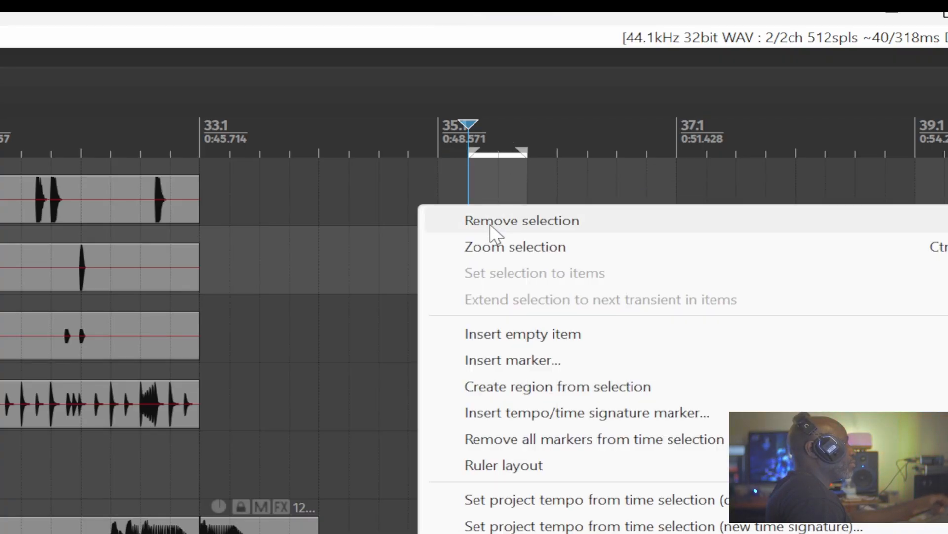
left_click(494, 341)
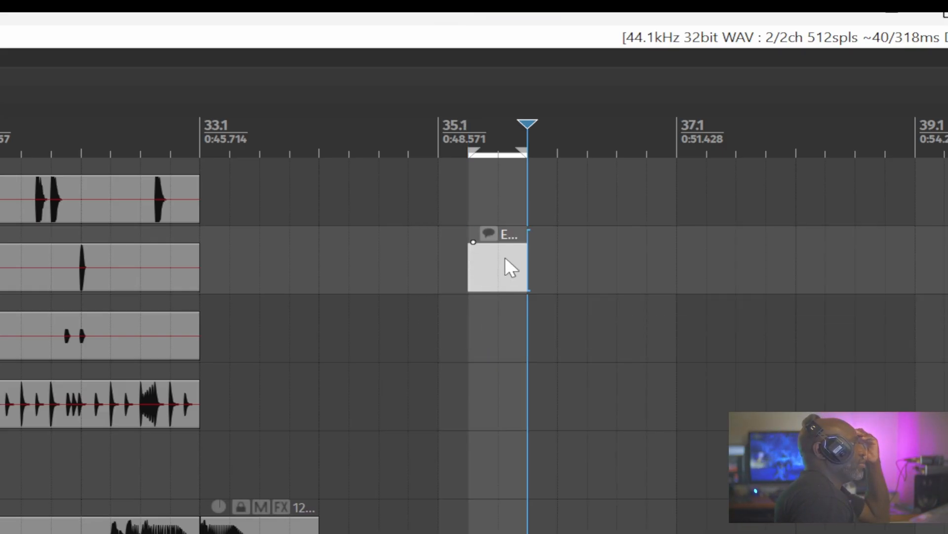
left_click(497, 270)
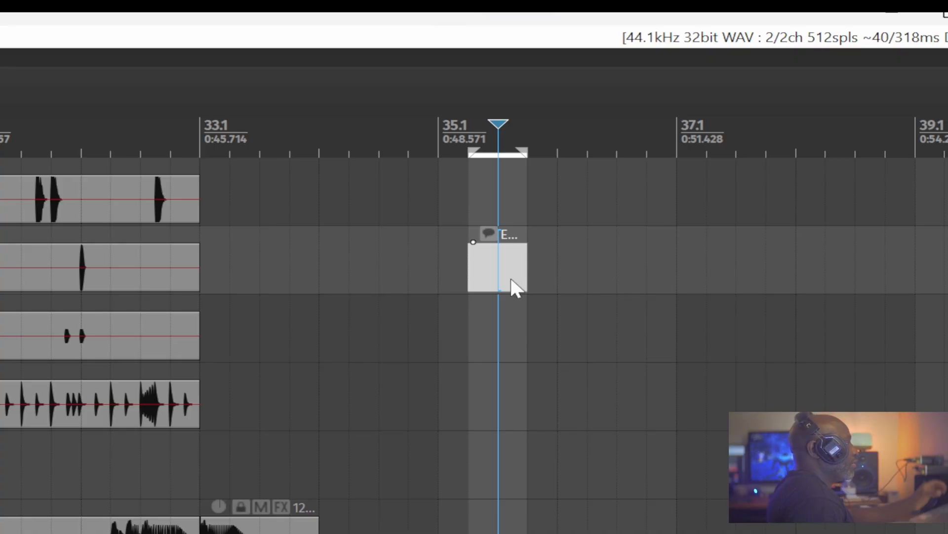
Extend the end of the empty item to 36.3 and fit the time selection to the item
left_click_drag(527, 264, 615, 267)
left_click(541, 271)
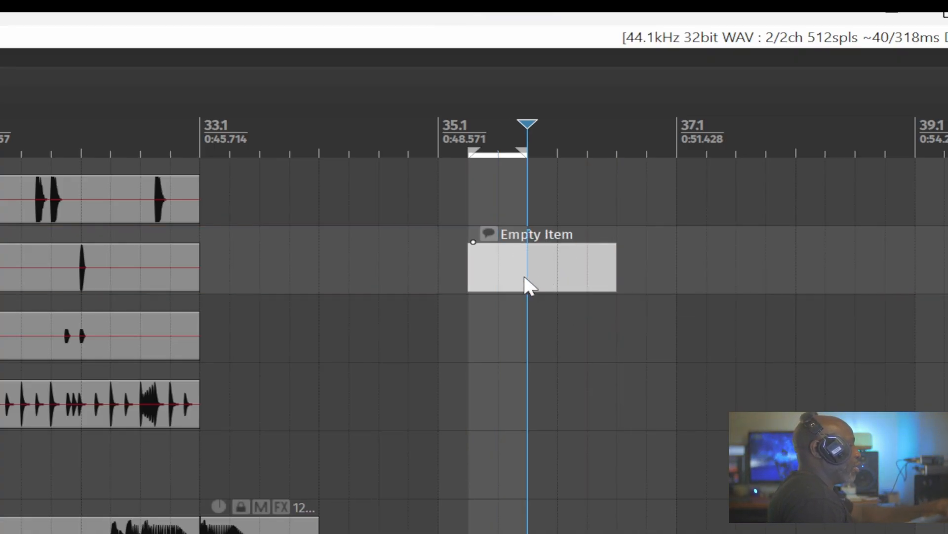
double_click(525, 275)
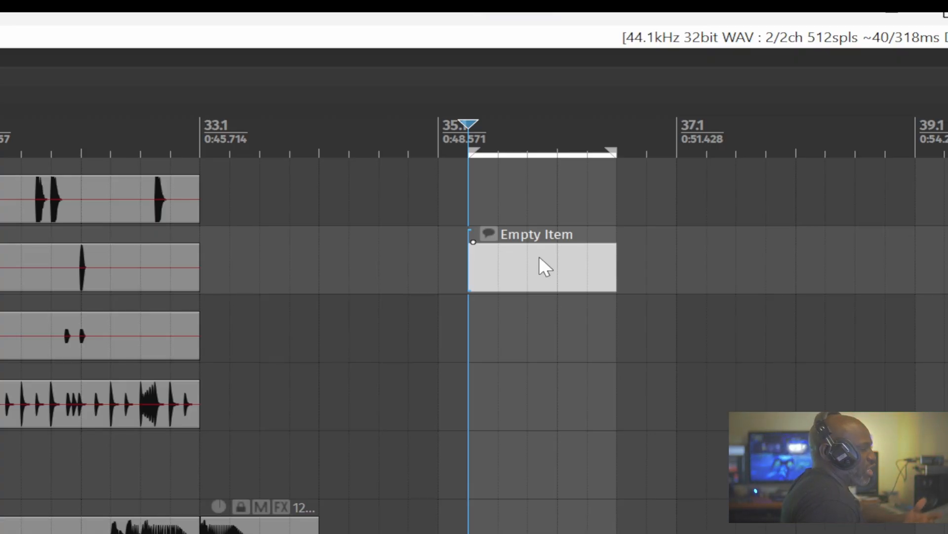
Enter the empty item's notes: 11-15 A#--F--D#--A#, 15-19 A#--F--D#--F, 19-23 D--G--D#--A#, 23-27 A#--F--D#--A#
scroll(539, 256, "up", 2)
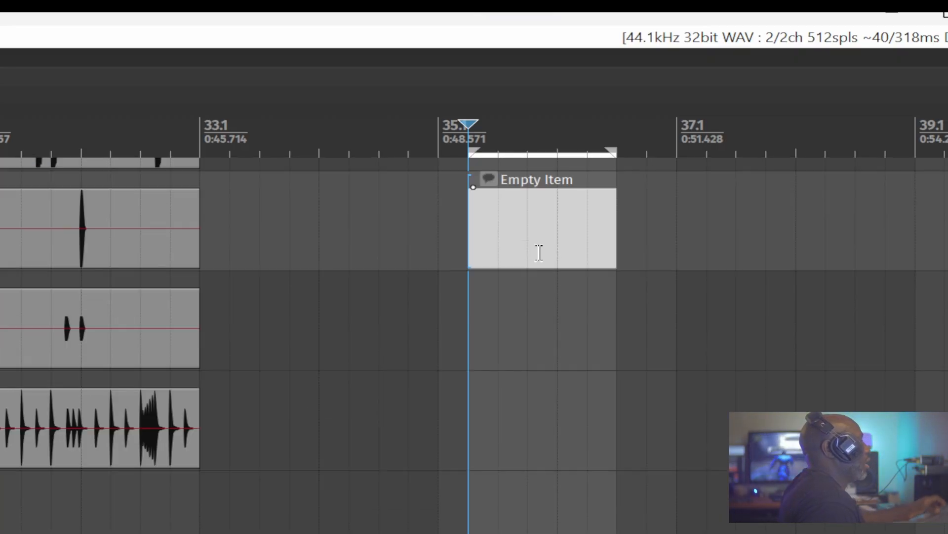
scroll(539, 252, "up", 2)
scroll(546, 345, "up", 3)
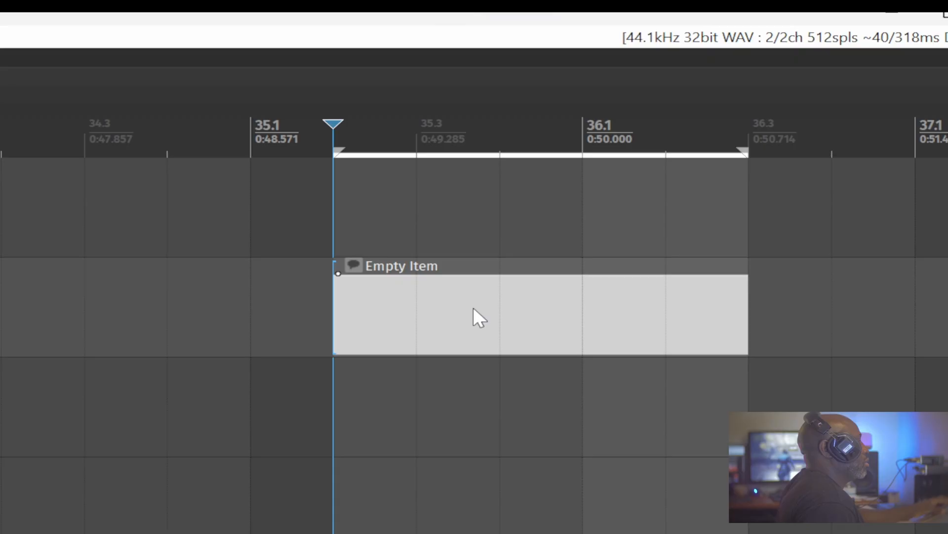
left_click(354, 266)
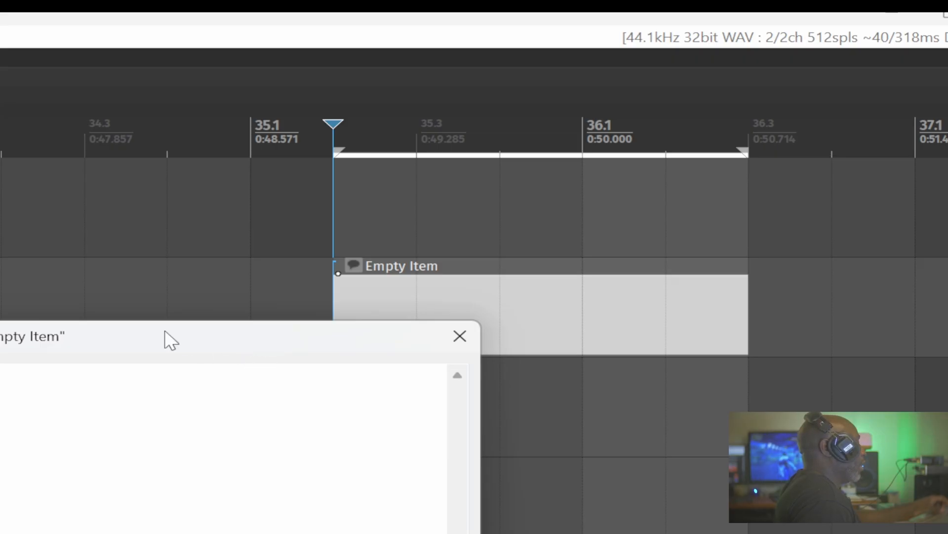
left_click_drag(168, 339, 302, 214)
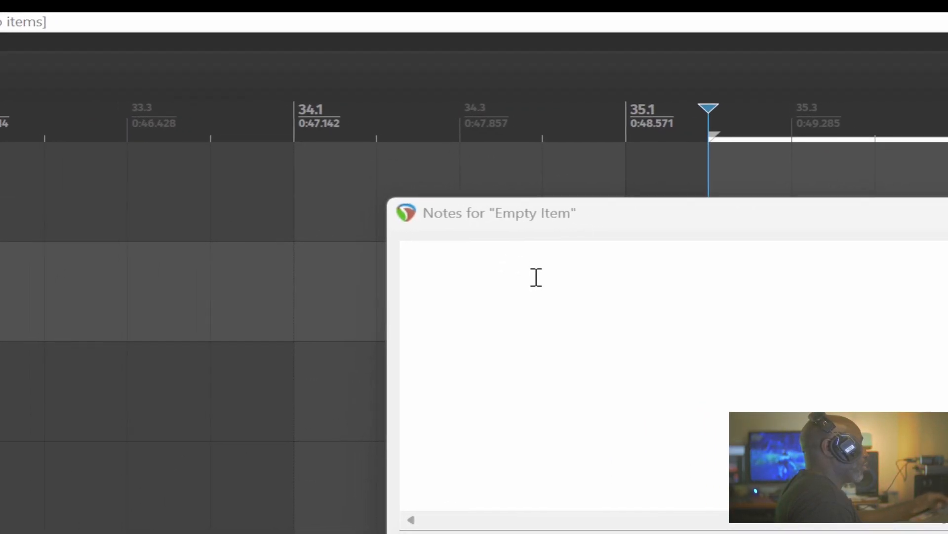
left_click(153, 288)
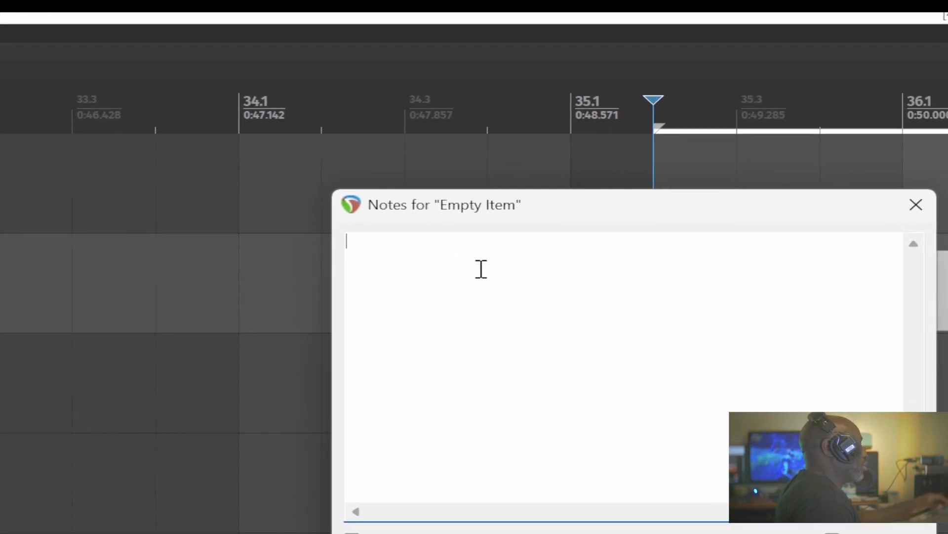
type("11-15  A# -- F -- D# -- A#  15-19  A# -- F -- D# -- F  19-23  D -- G -- D# -- A#  23-27  A# -- F -- D# -- A#")
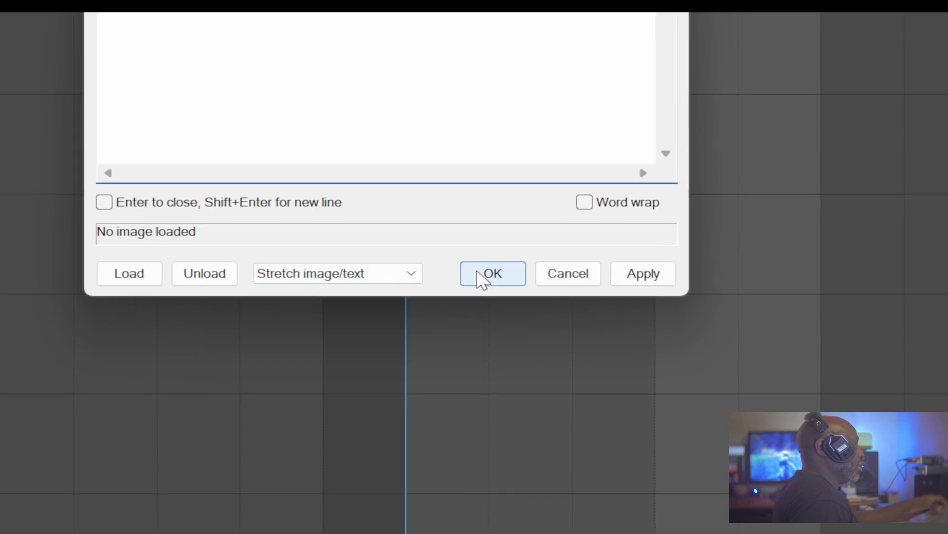
left_click(478, 272)
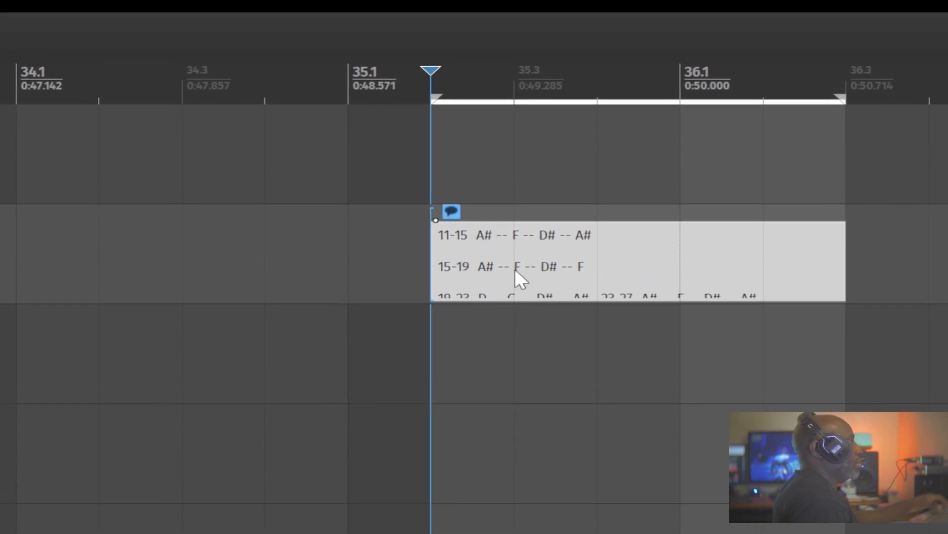
scroll(466, 311, "up", 4)
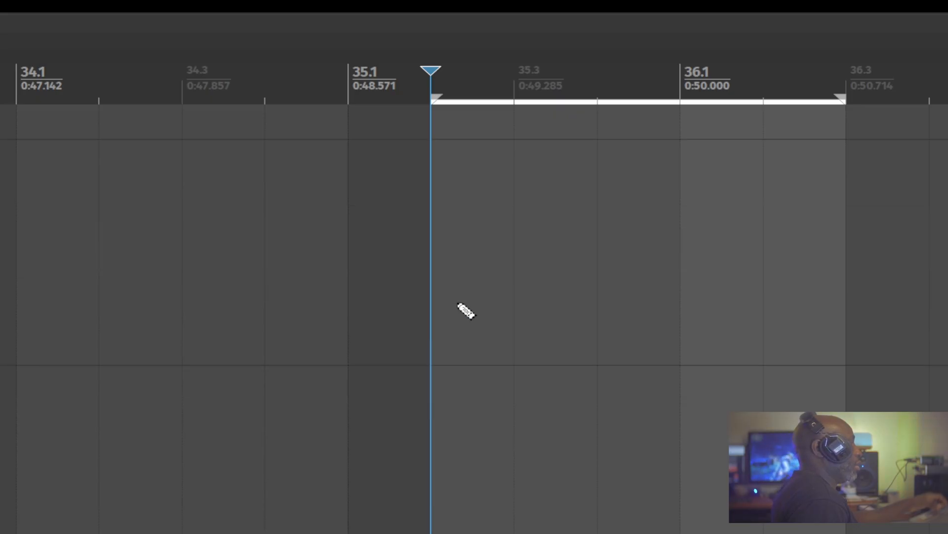
scroll(679, 240, "up", 2)
left_click_drag(650, 468, 366, 409)
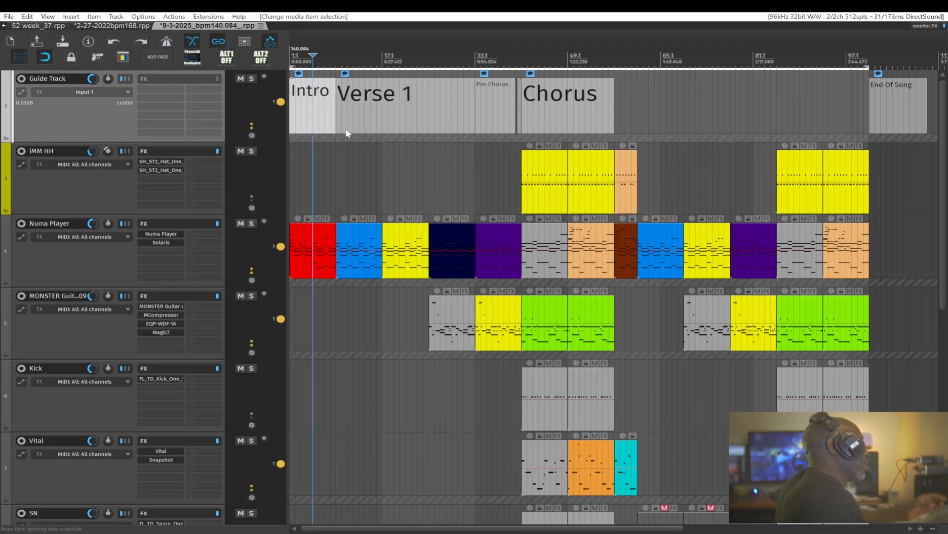
In the 8-3-2025_bpm140.084 project, select the Verse 1, Pre-Chorus and Chorus label items on the Guide Track in turn
left_click(371, 118)
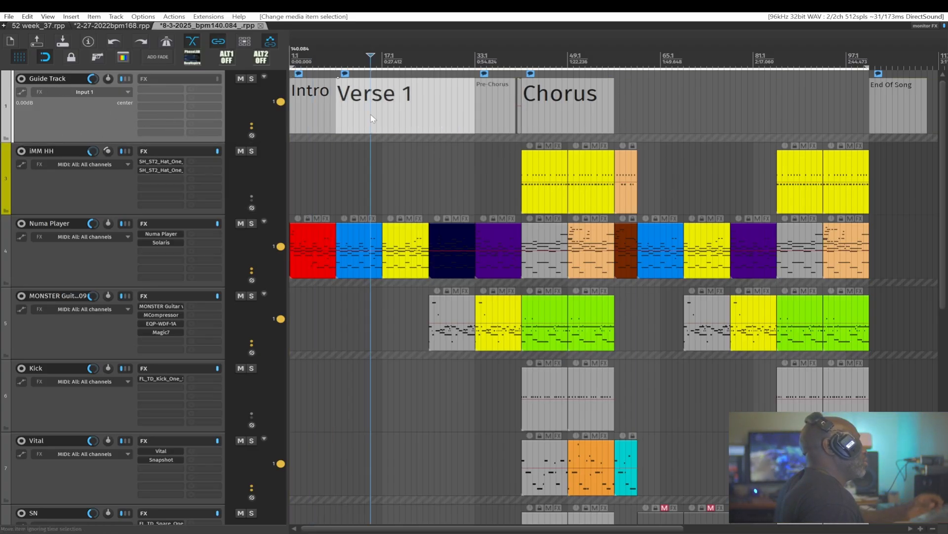
left_click(493, 104)
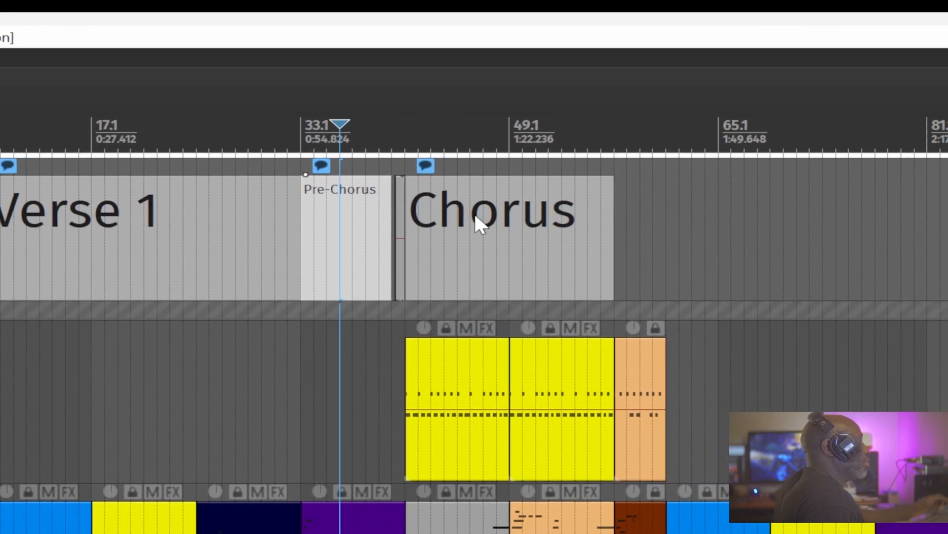
left_click(553, 96)
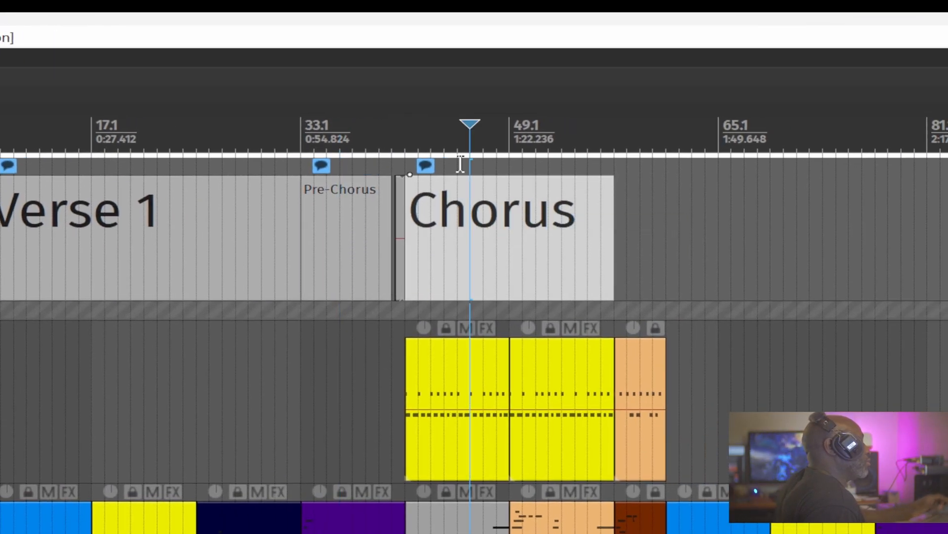
Review the image and text display options in the Chorus item's notes, keep Stretch image/text, and check how the Pre-Chorus label scales with item size
double_click(425, 166)
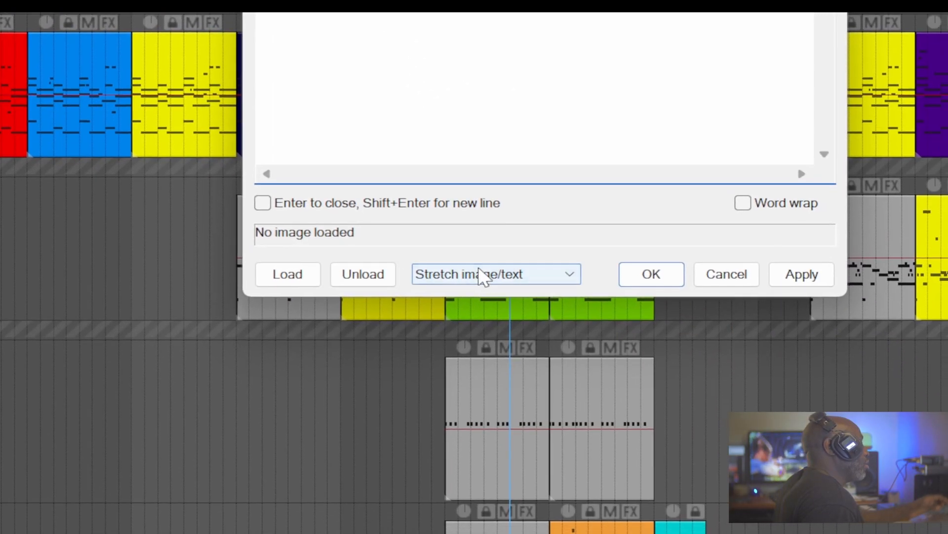
left_click(459, 275)
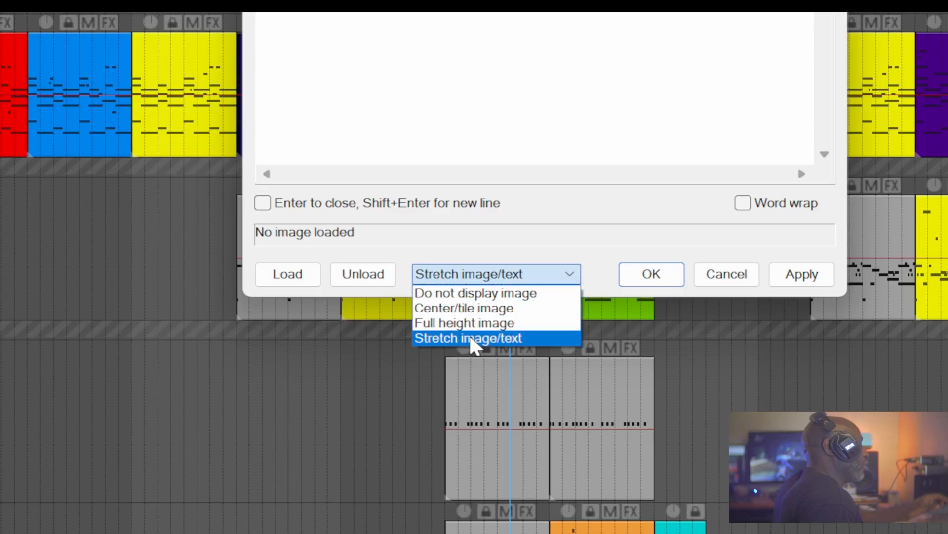
left_click(657, 280)
left_click(657, 277)
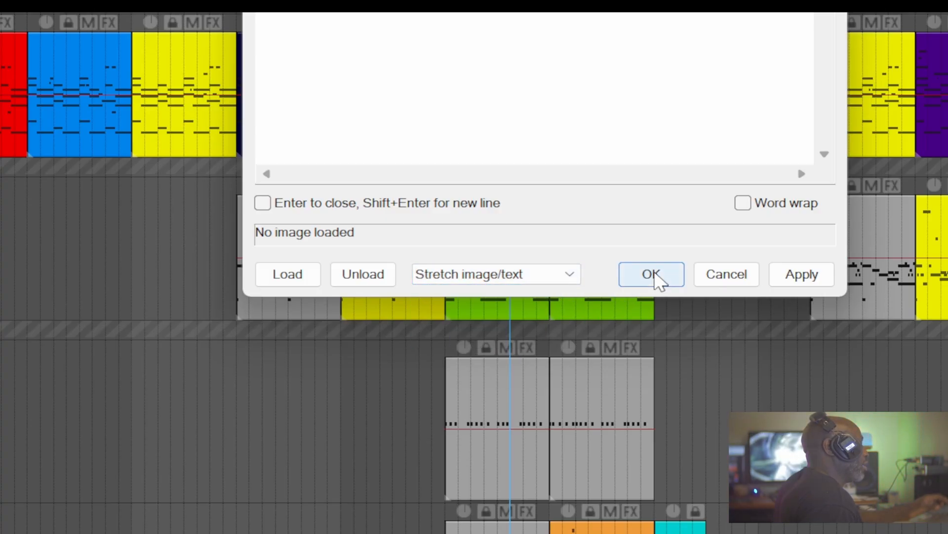
left_click(655, 273)
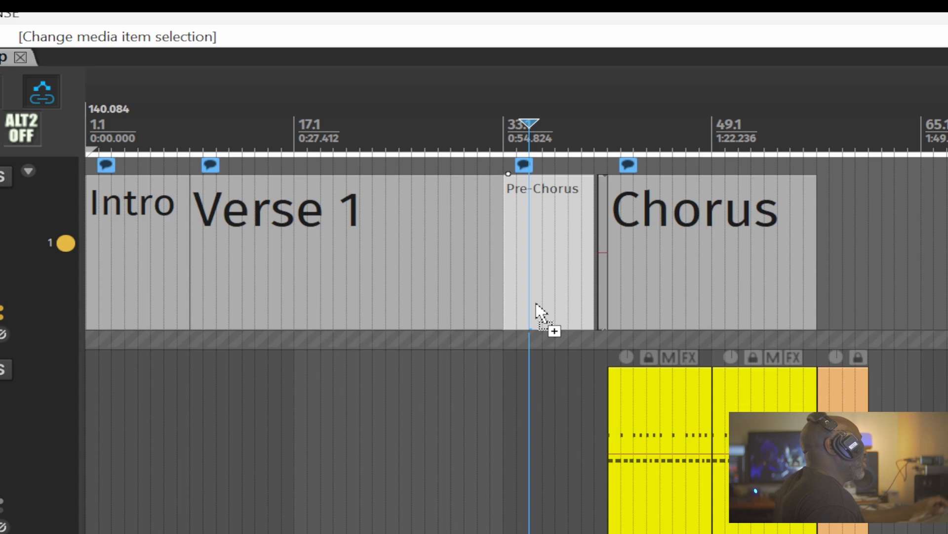
scroll(536, 296, "down", 3)
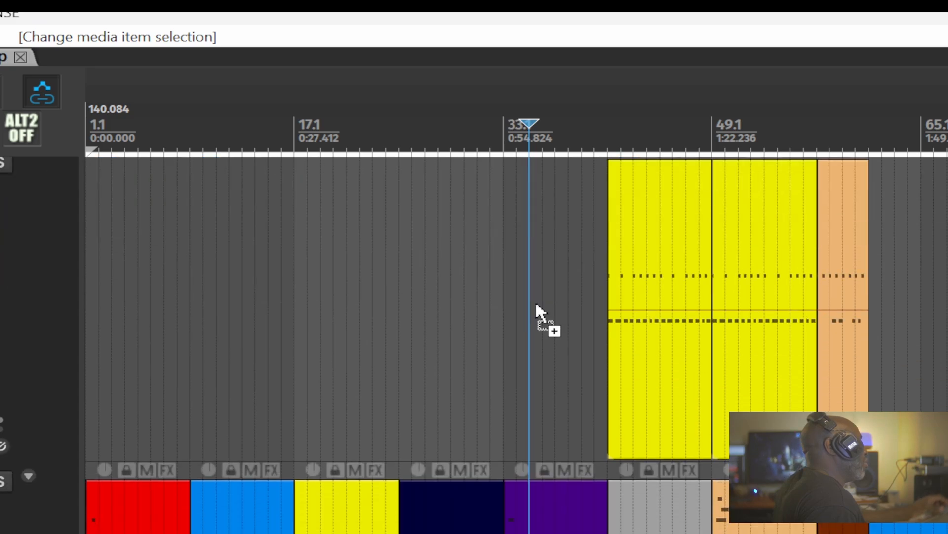
scroll(537, 294, "up", 3)
scroll(536, 292, "up", 4)
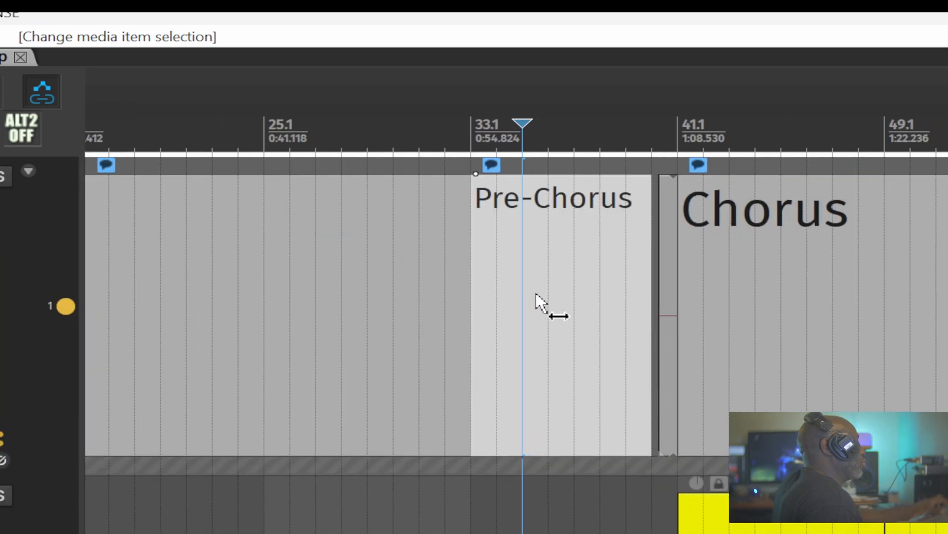
scroll(536, 293, "down", 4)
scroll(535, 291, "down", 3)
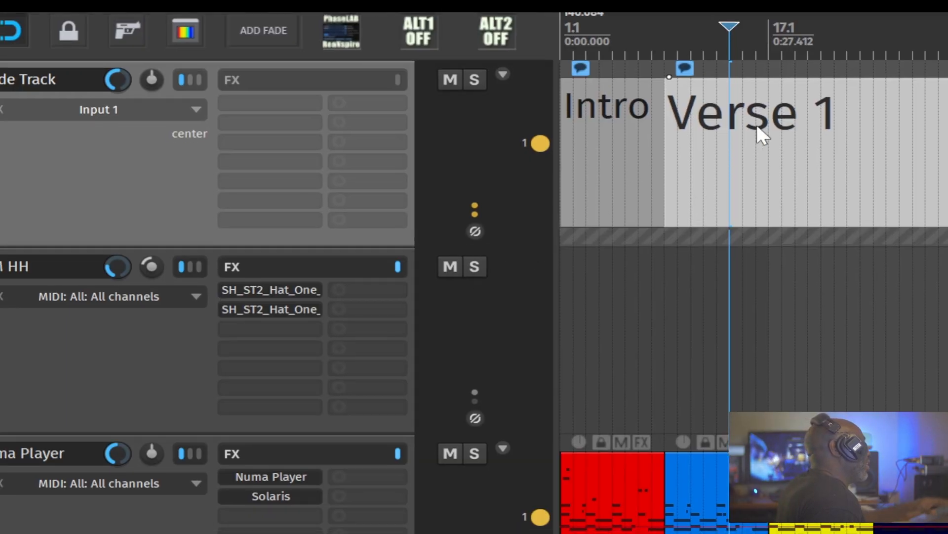
Set the Verse 1 item on the Guide Track to one random color
right_click(757, 126)
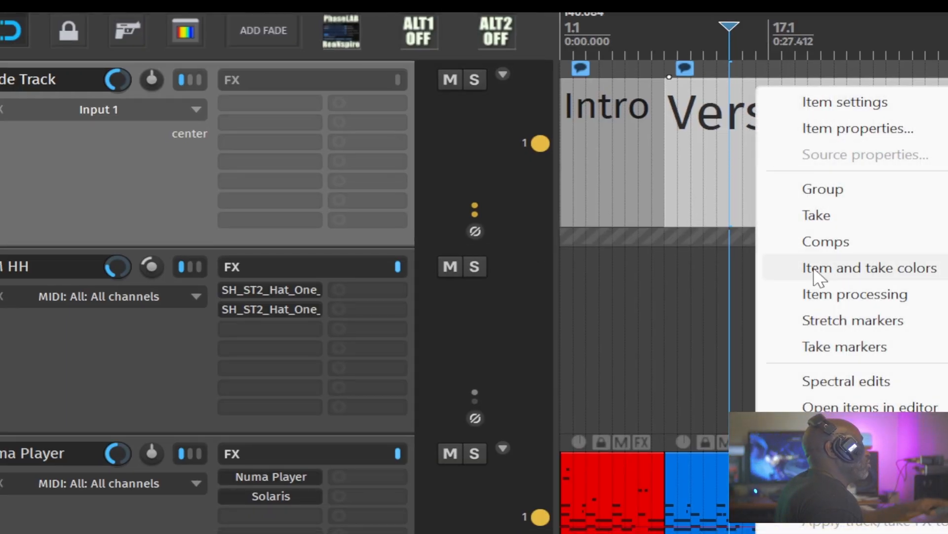
mouse_move(817, 277)
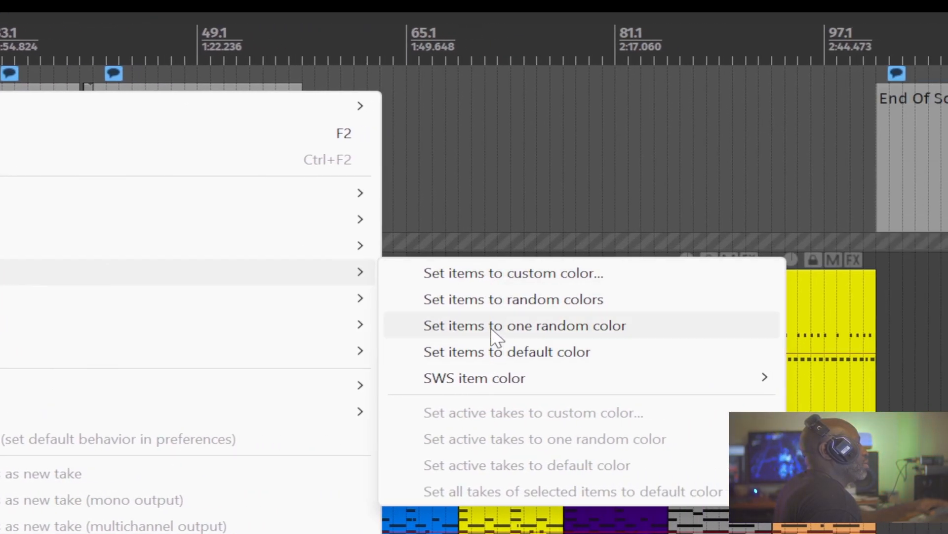
left_click(492, 326)
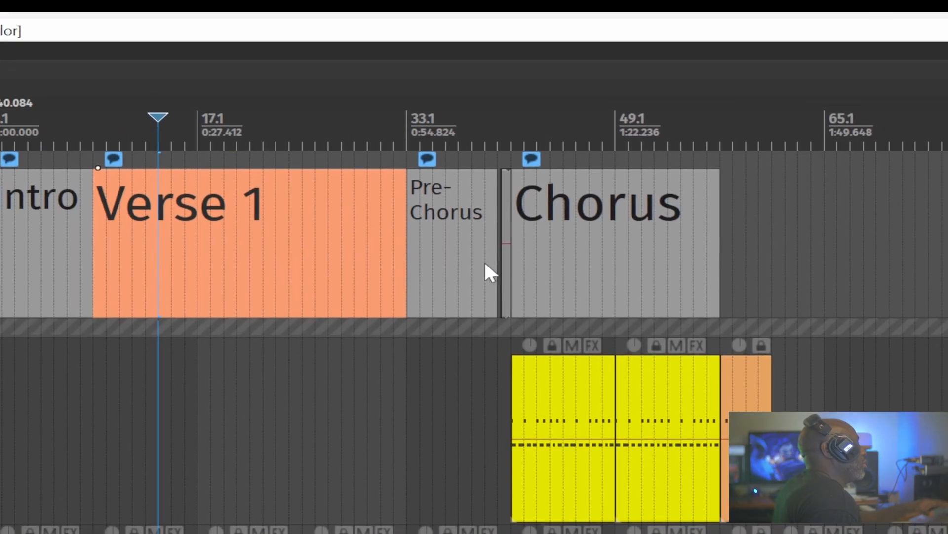
left_click(485, 263)
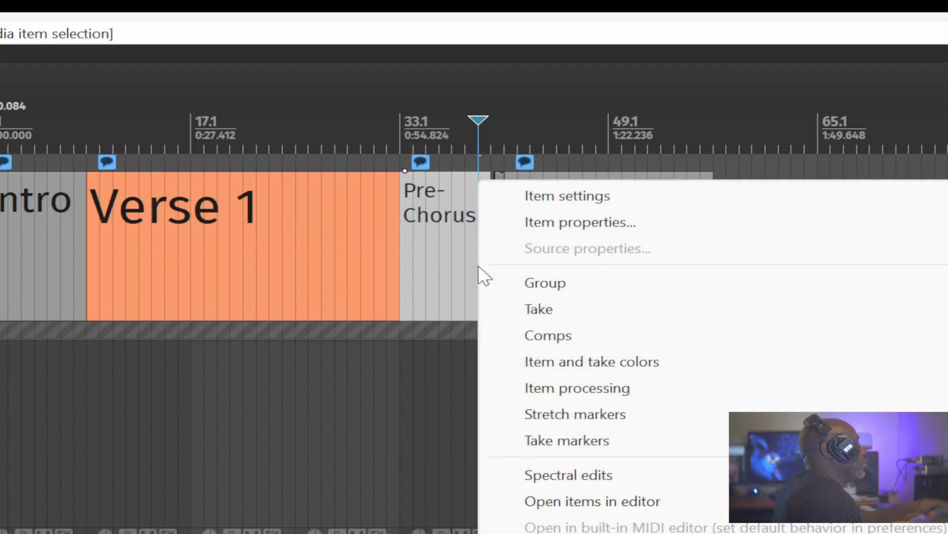
right_click(485, 262)
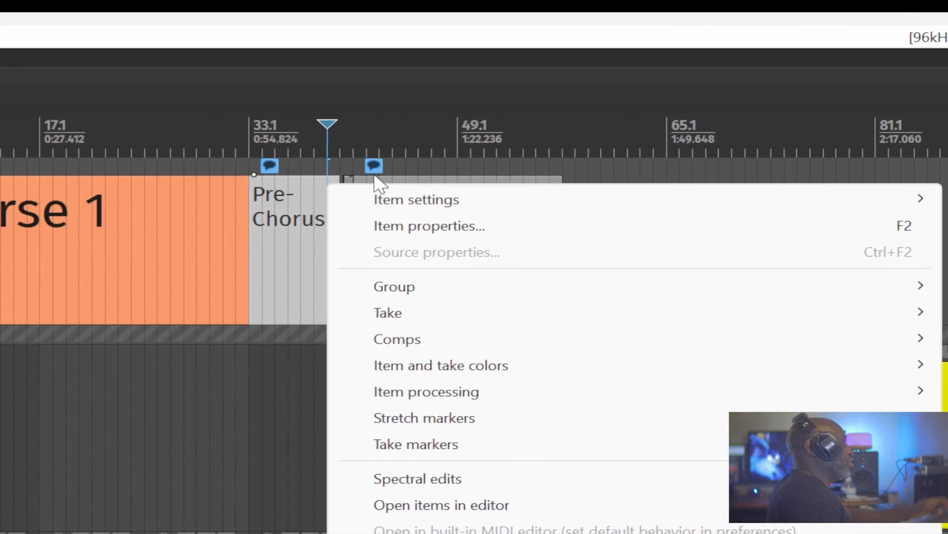
left_click(366, 19)
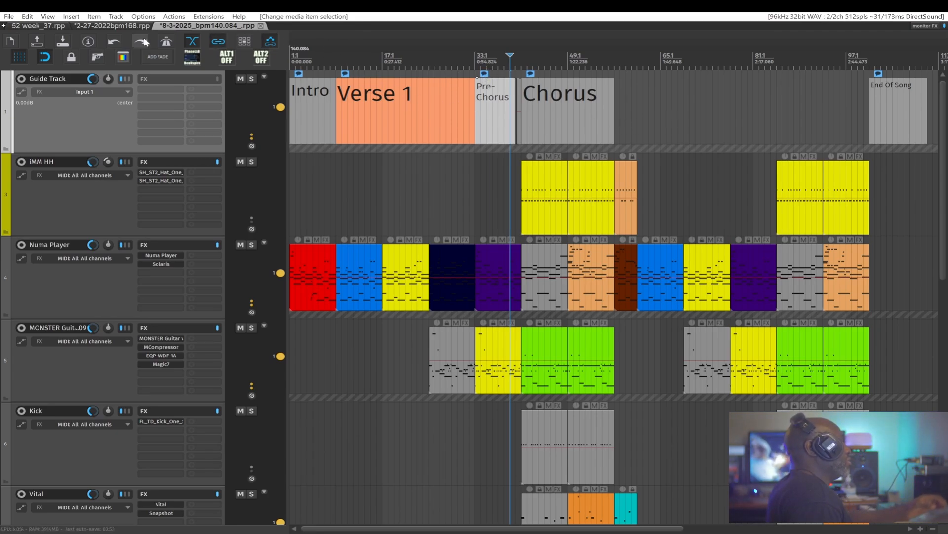
Switch to the 2-27-2022bpm168 project, set a time selection from bar 35 to bar 41, and insert an empty item on the 808 track
left_click(108, 26)
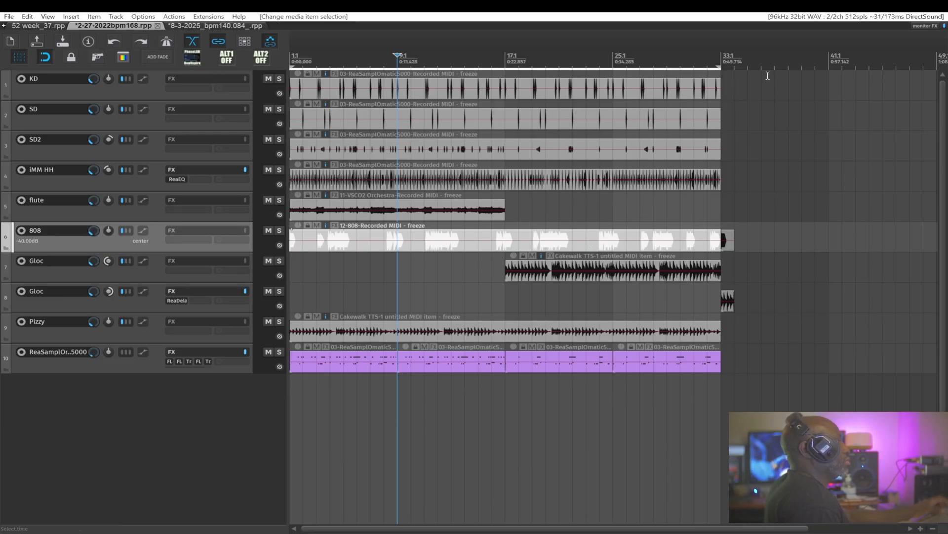
left_click_drag(751, 92, 800, 92)
left_click_drag(747, 64, 827, 67)
right_click(779, 87)
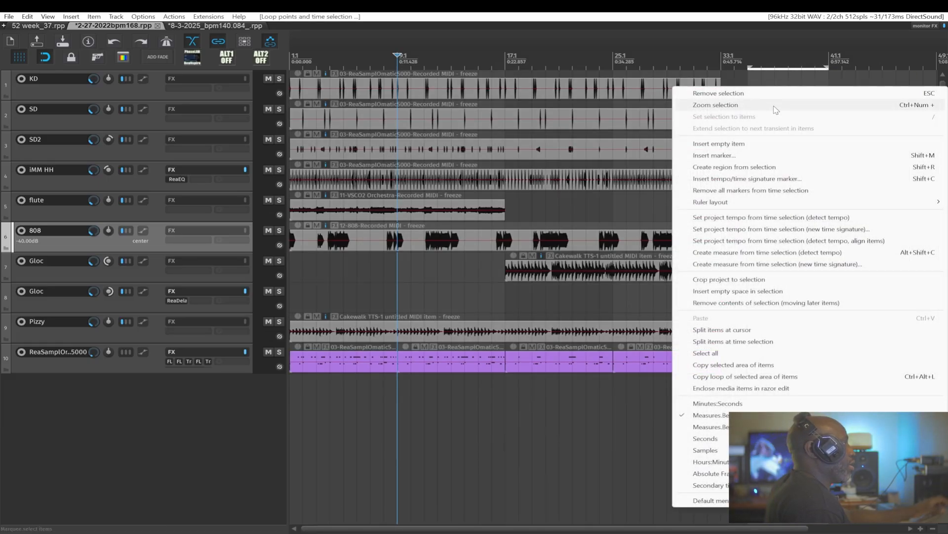
left_click(727, 144)
Move the empty item to the KD track and load the Logo2022_iMM_Ruff 03_EDIT picture from iMM Pictures into its notes
left_click_drag(781, 247, 786, 88)
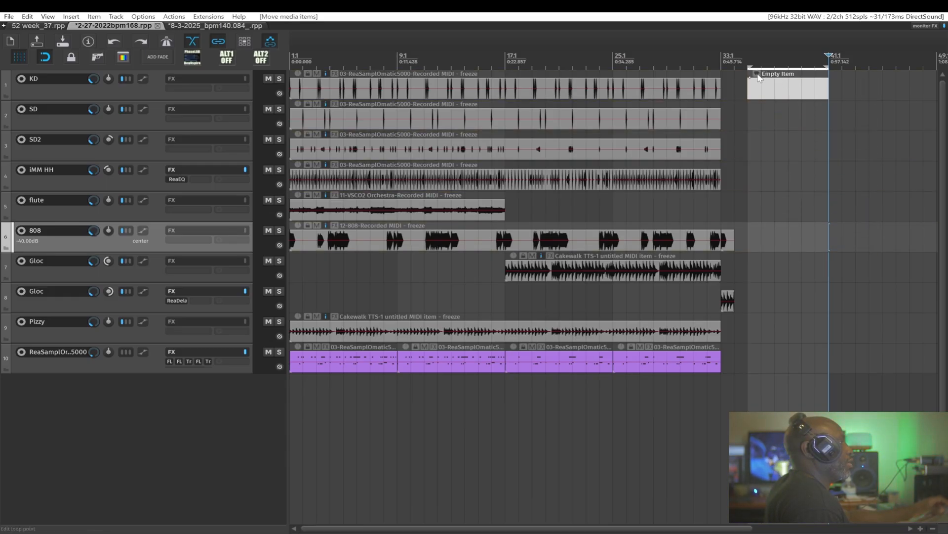
double_click(759, 94)
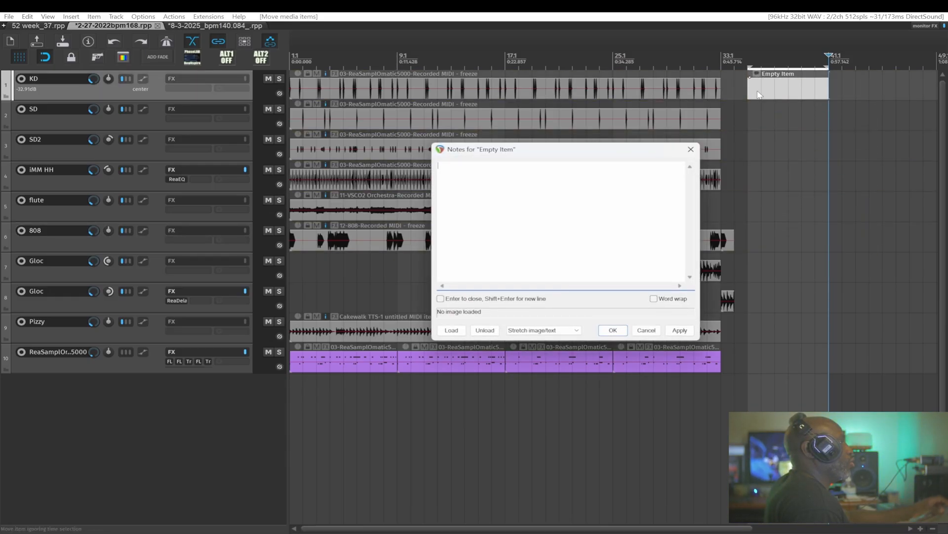
left_click(451, 330)
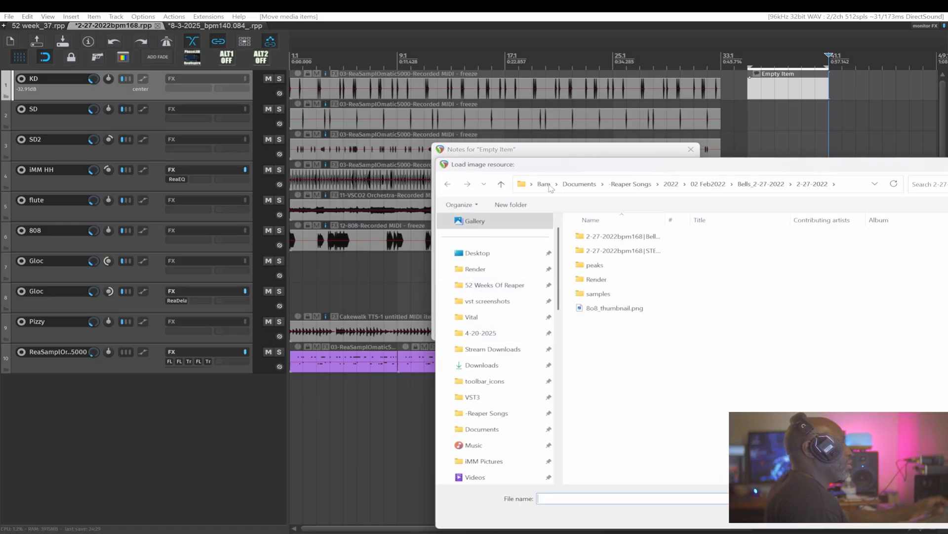
scroll(496, 320, "down", 12)
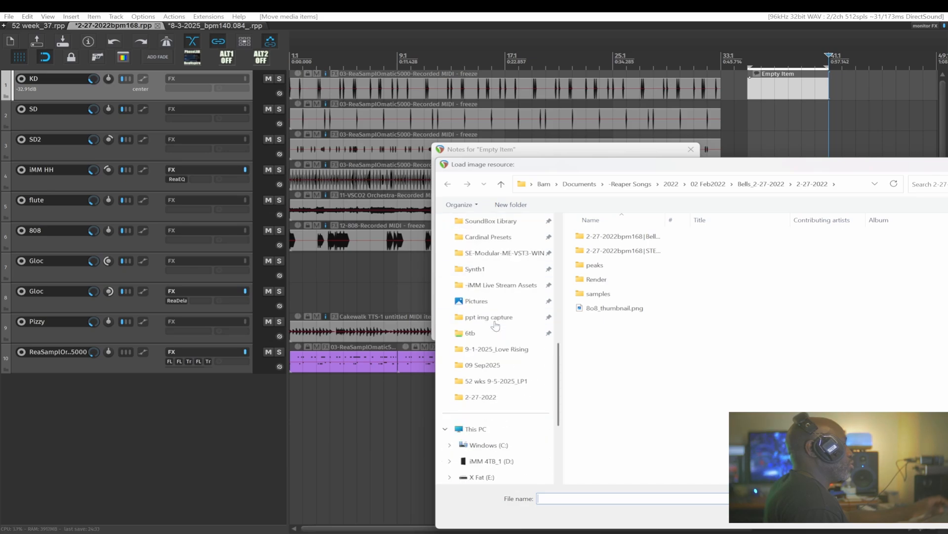
scroll(466, 338, "up", 6)
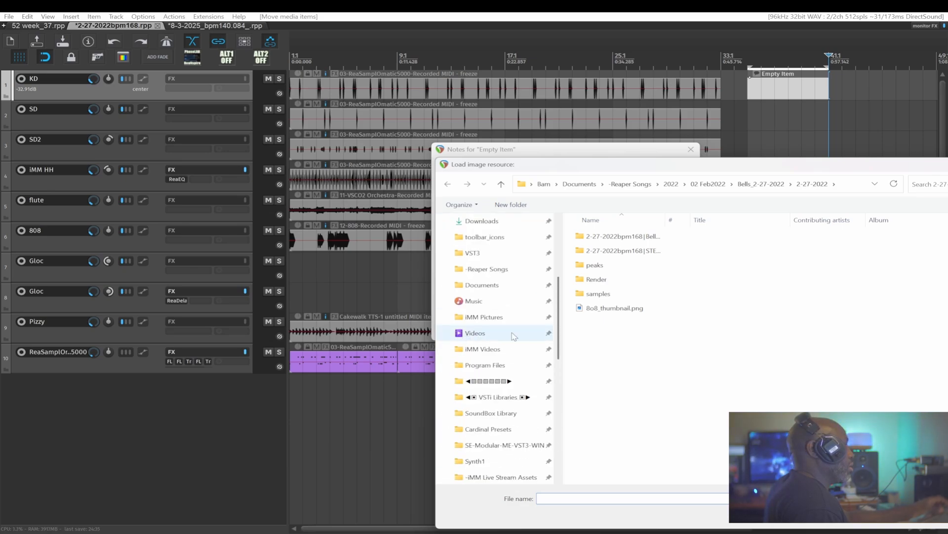
left_click(474, 301)
left_click(484, 317)
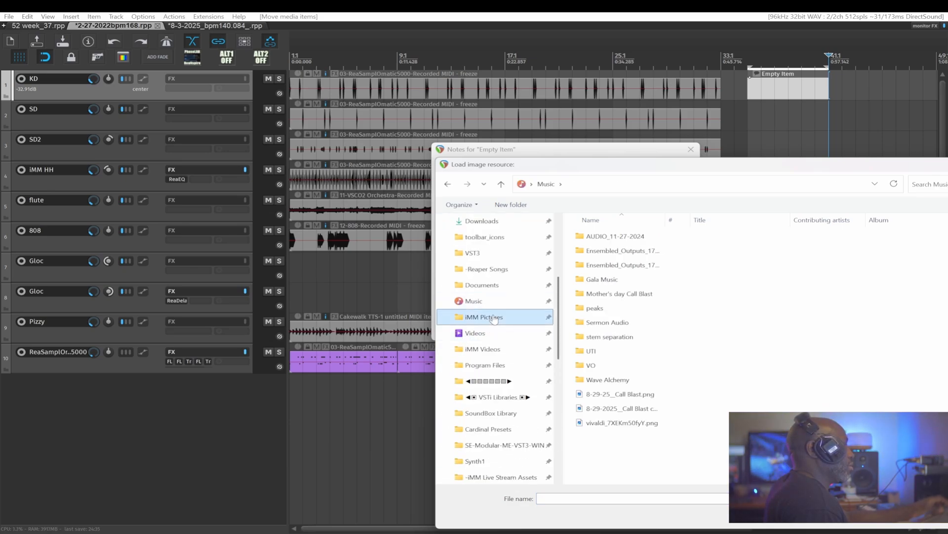
scroll(675, 386, "down", 2)
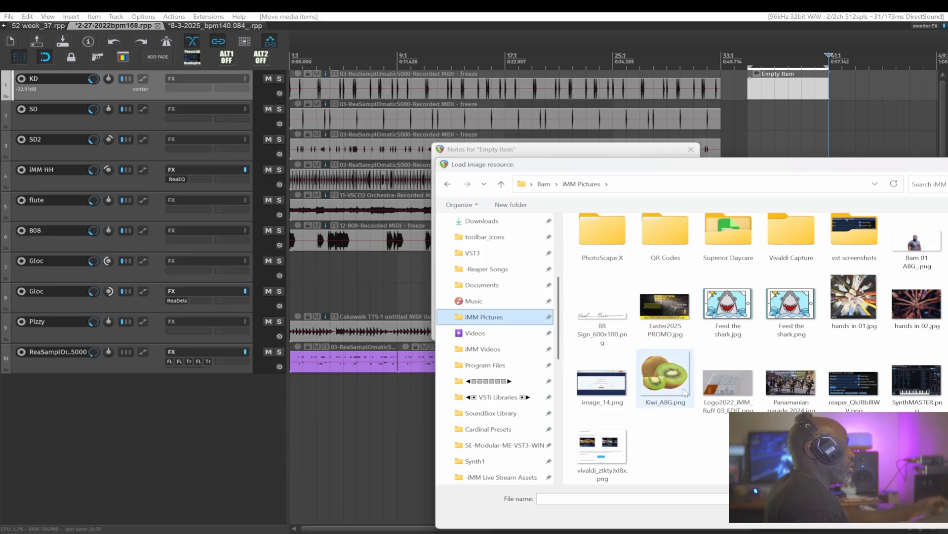
double_click(727, 383)
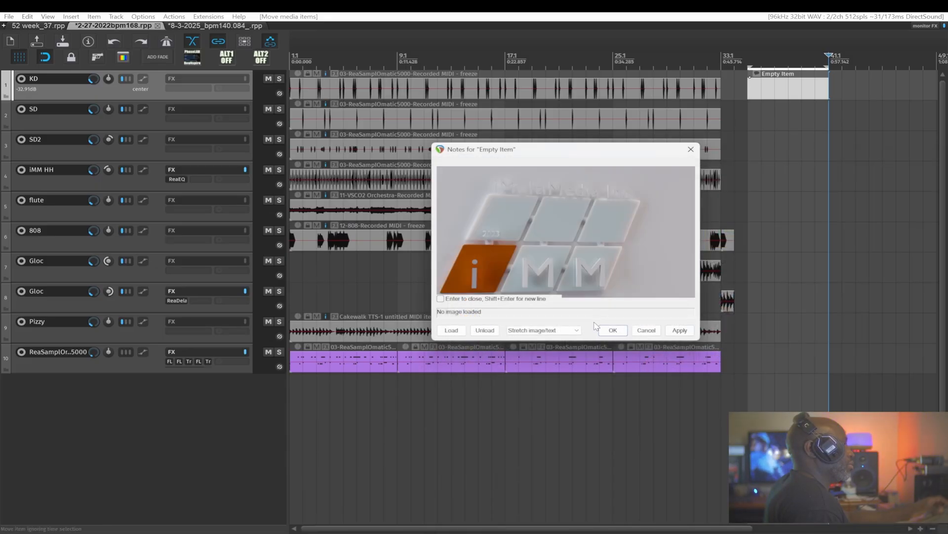
left_click(613, 330)
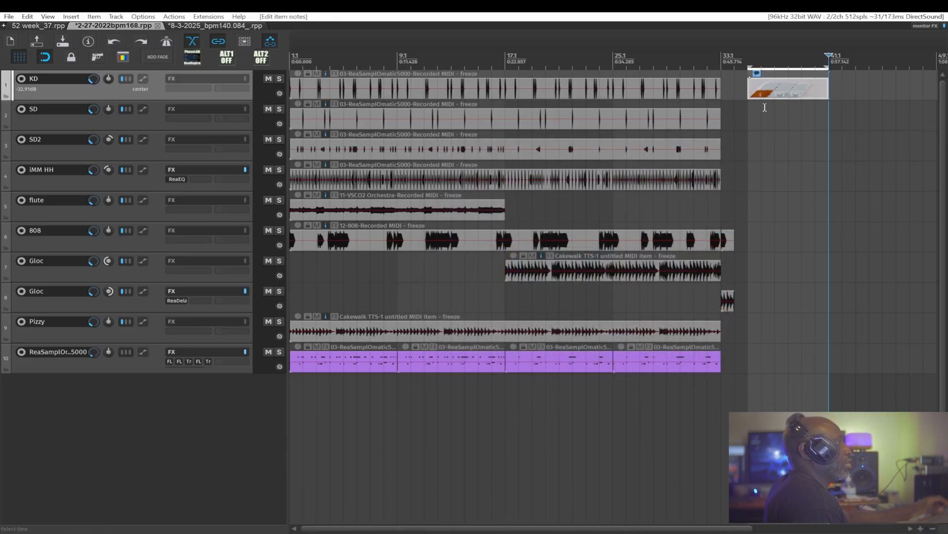
Examine how the logo picture stretches inside the empty item at different track heights and timeline zoom levels
scroll(775, 110, "up", 5)
scroll(771, 104, "up", 8)
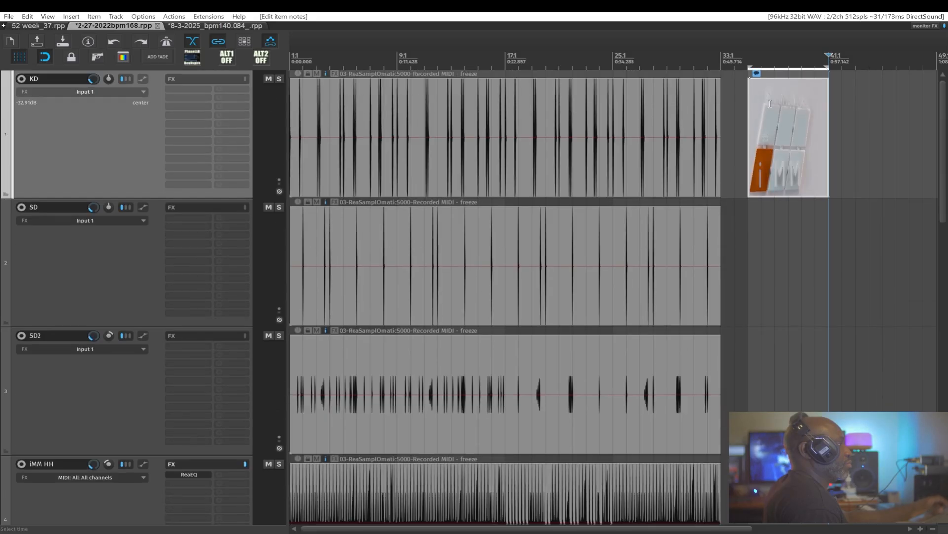
scroll(846, 163, "up", 5)
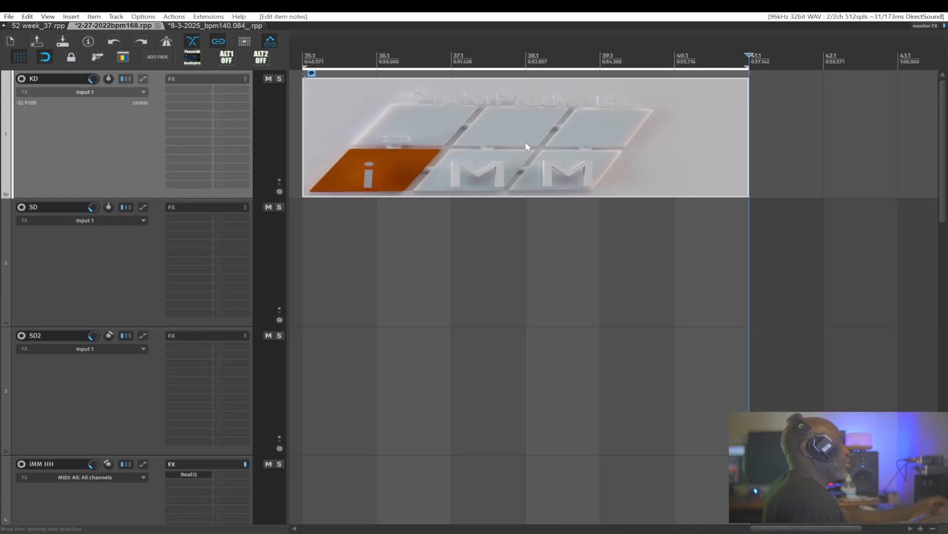
scroll(526, 142, "down", 4)
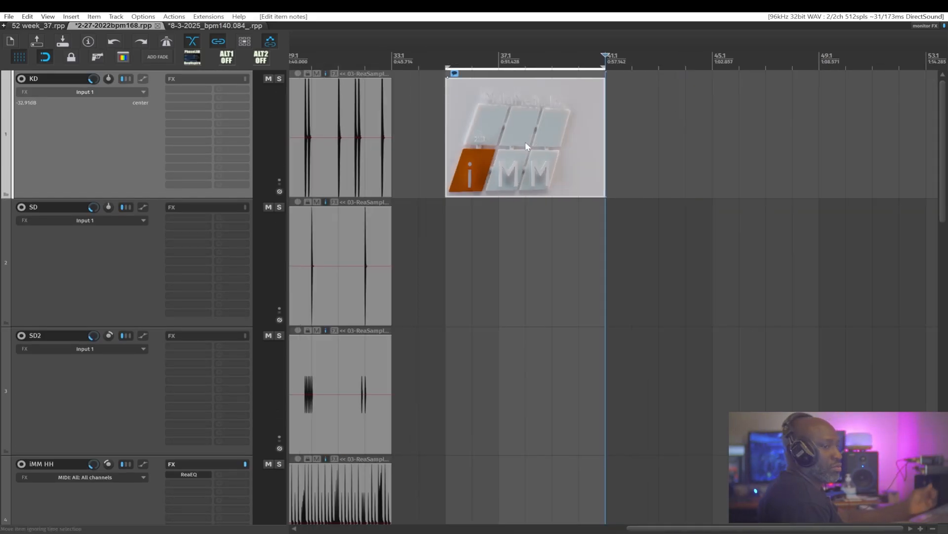
Switch to the 52 week_37 project, play the song's ending from shortly before bar 33, and remove the time selection
key("ctrl+shift+Tab")
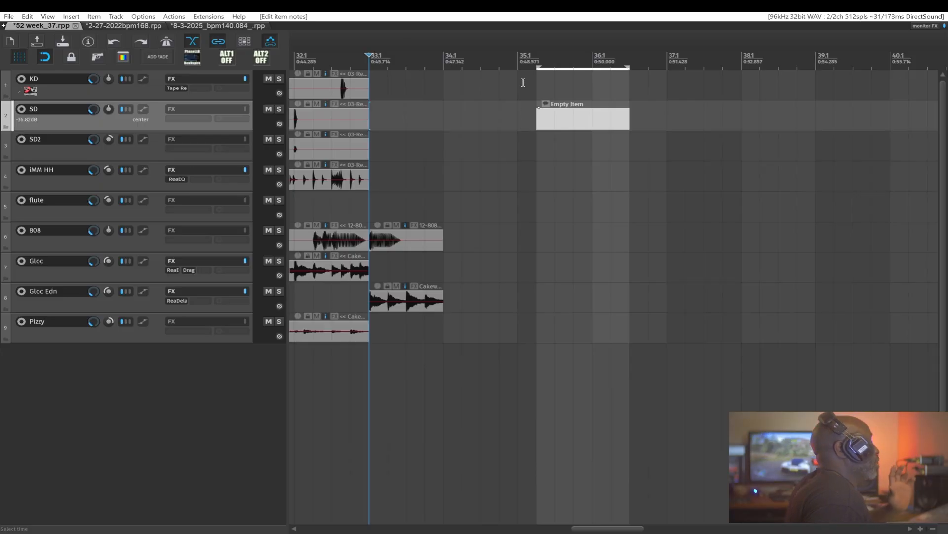
left_click(583, 123)
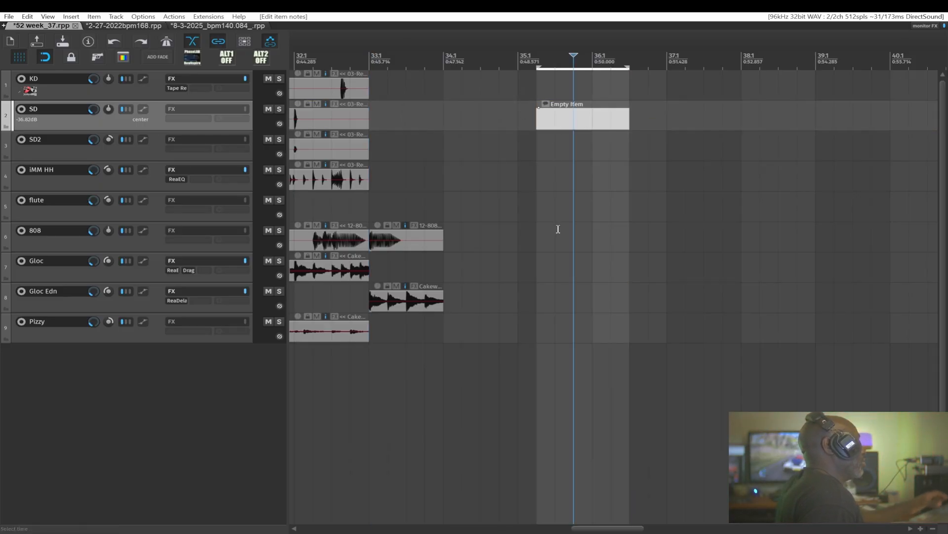
scroll(560, 202, "down", 4)
left_click(460, 58)
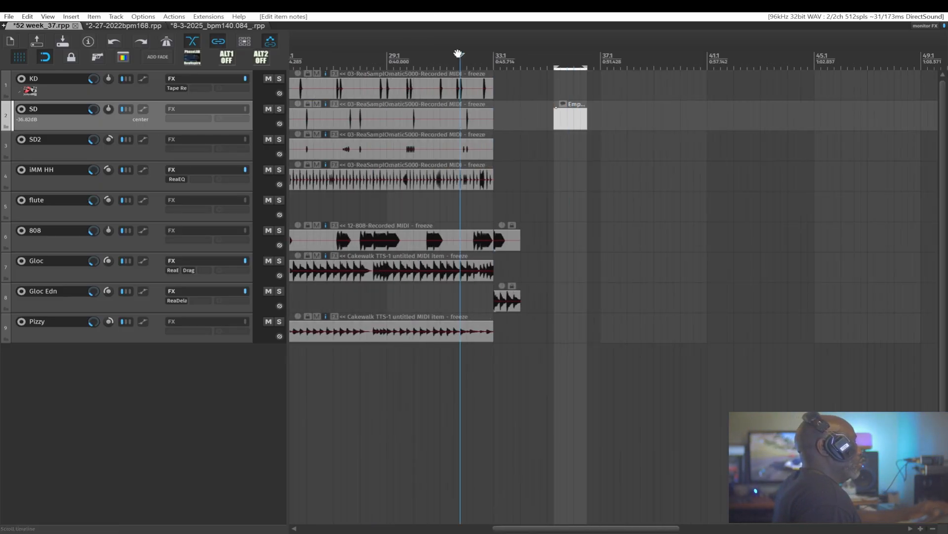
key("space")
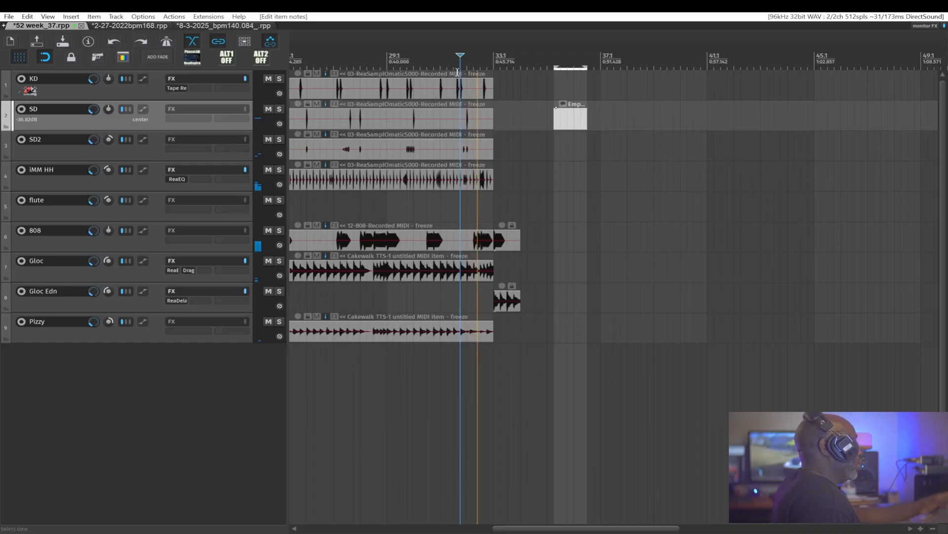
key("Escape")
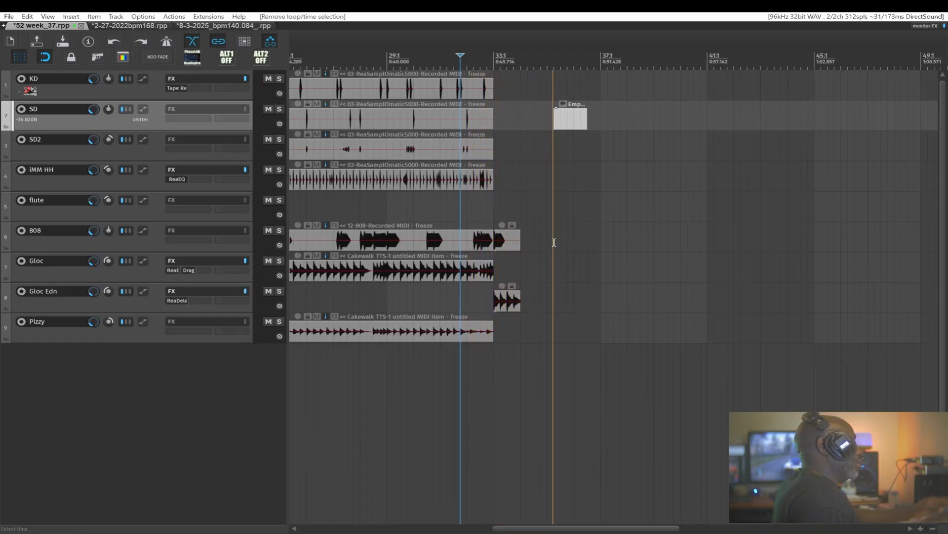
key("space")
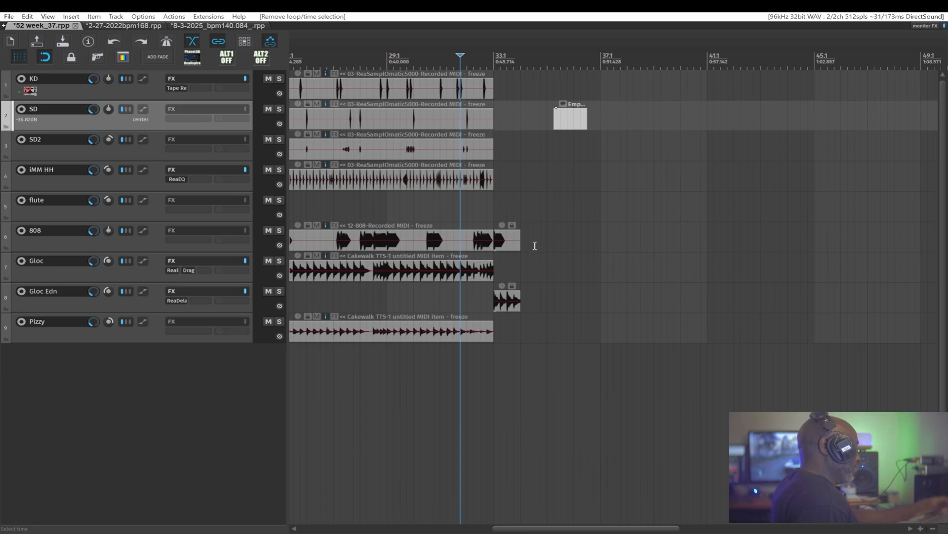
Move the SD track's empty item to start at bar 34, extend its end to beat 35.4, and play through the ending
scroll(534, 246, "up", 3)
left_click_drag(601, 119, 510, 127)
key("space")
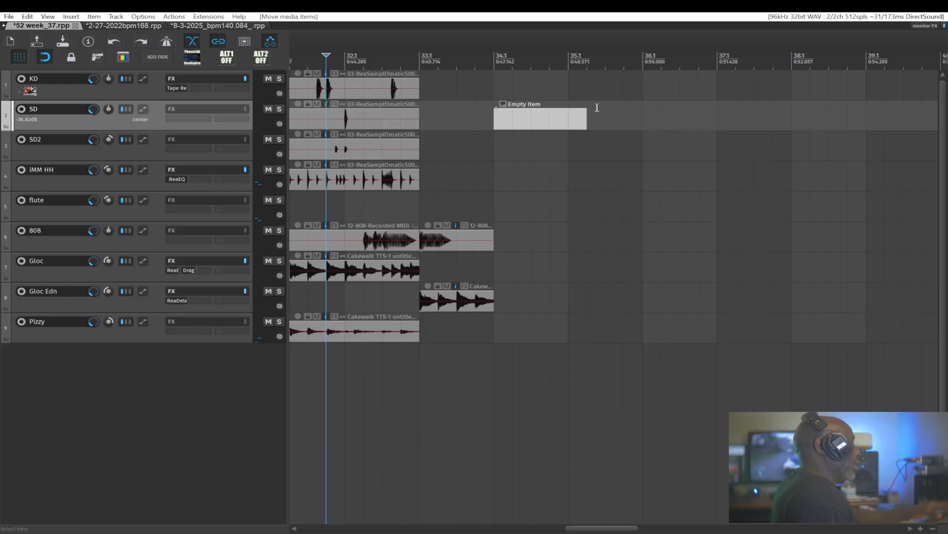
left_click_drag(584, 118, 624, 118)
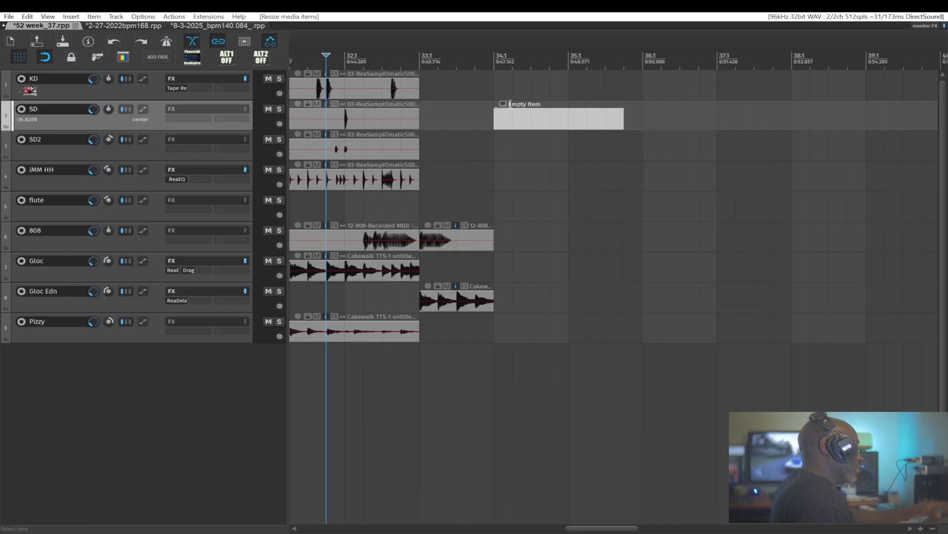
key("space")
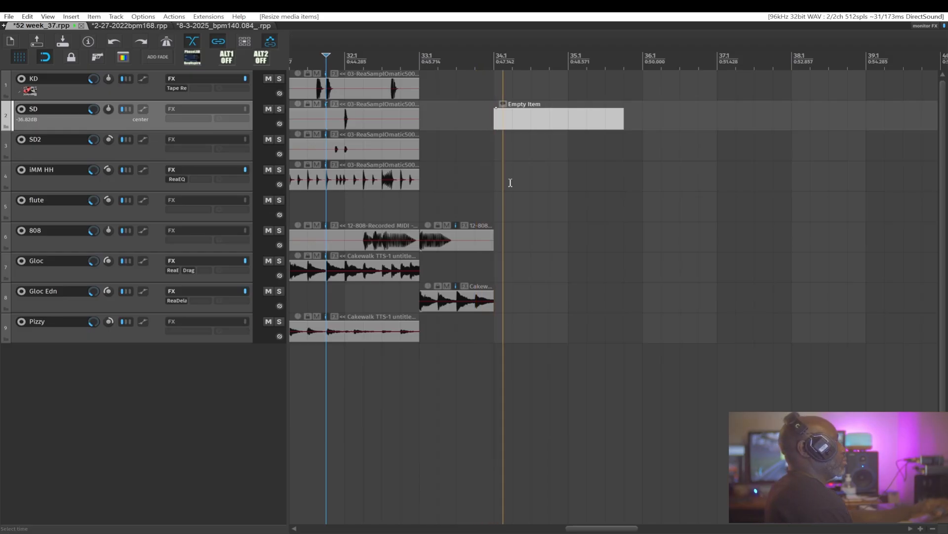
key("space")
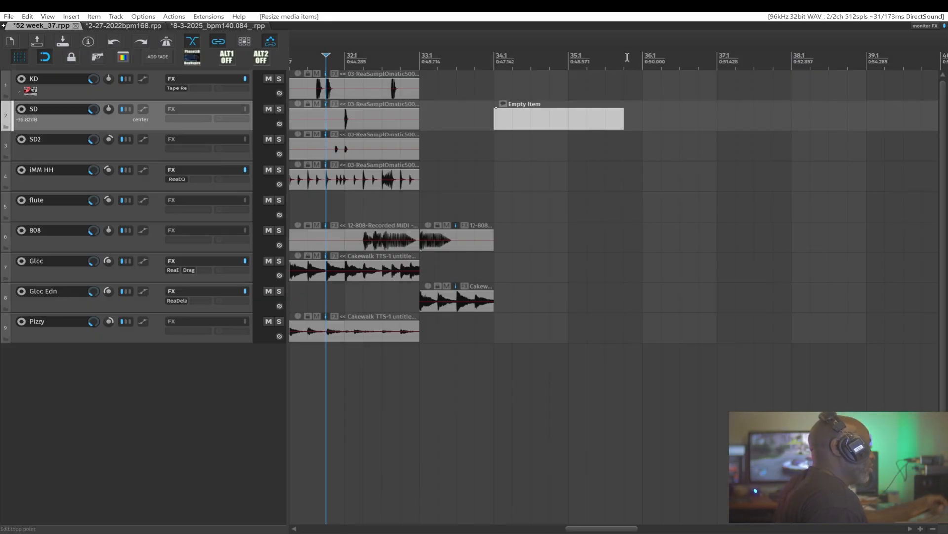
Select all items in the project and set the time selection to span them, including the empty item
left_click_drag(626, 57, 299, 40)
scroll(753, 220, "down", 5)
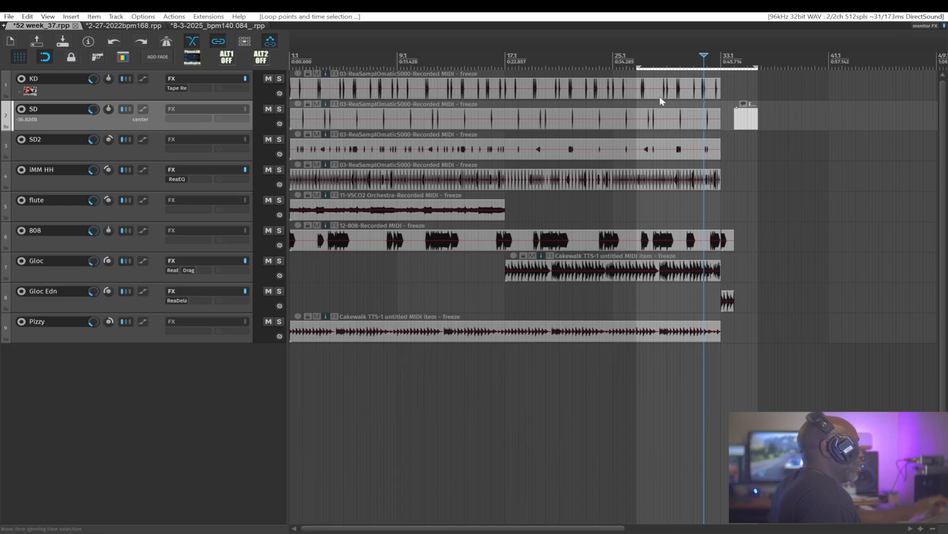
left_click(789, 116)
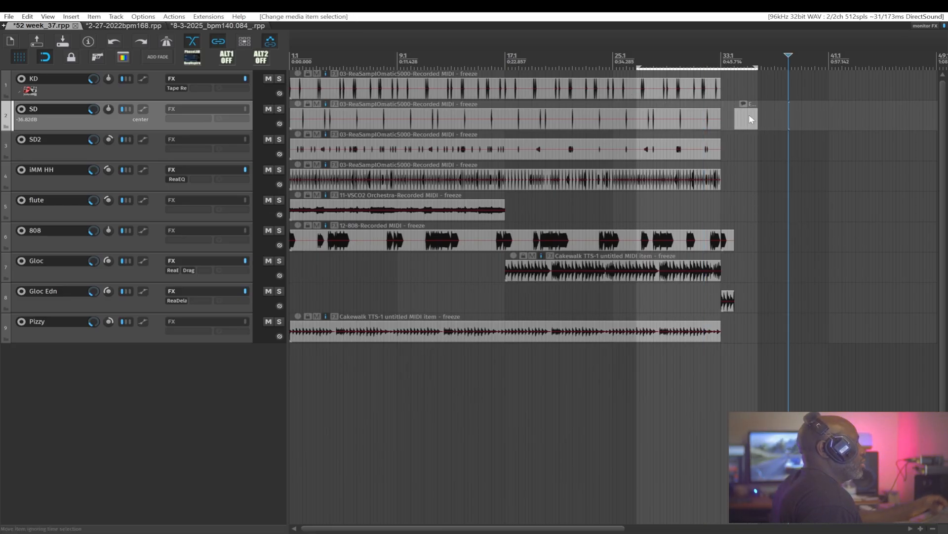
left_click_drag(791, 124, 731, 222)
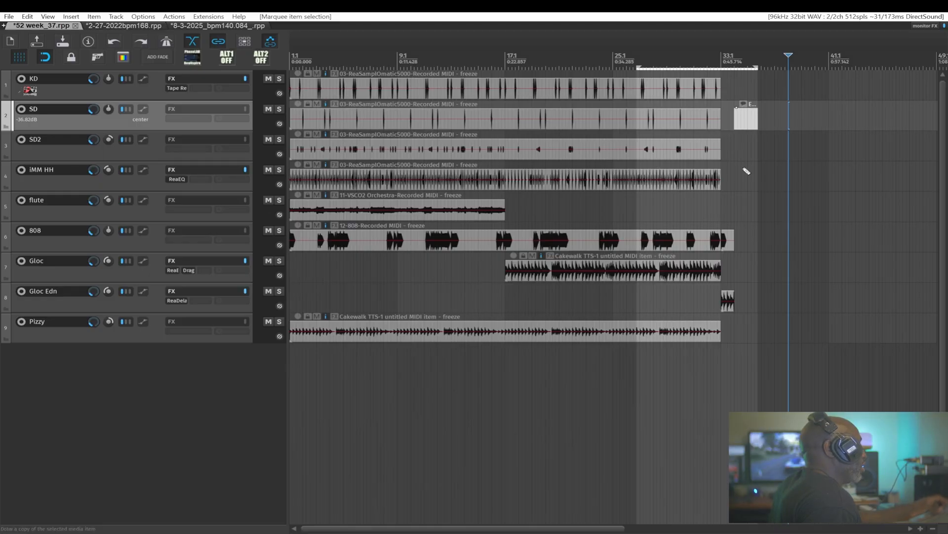
key("ctrl+a")
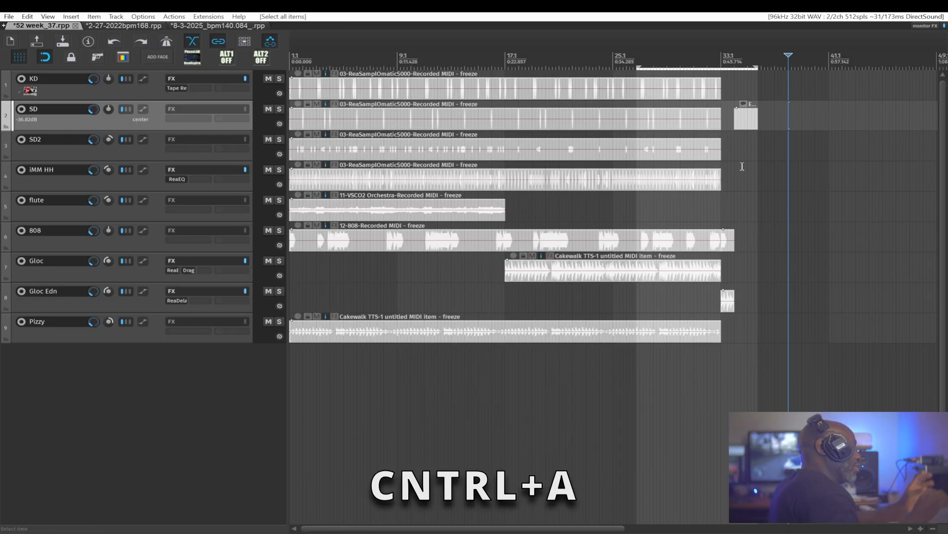
key("t")
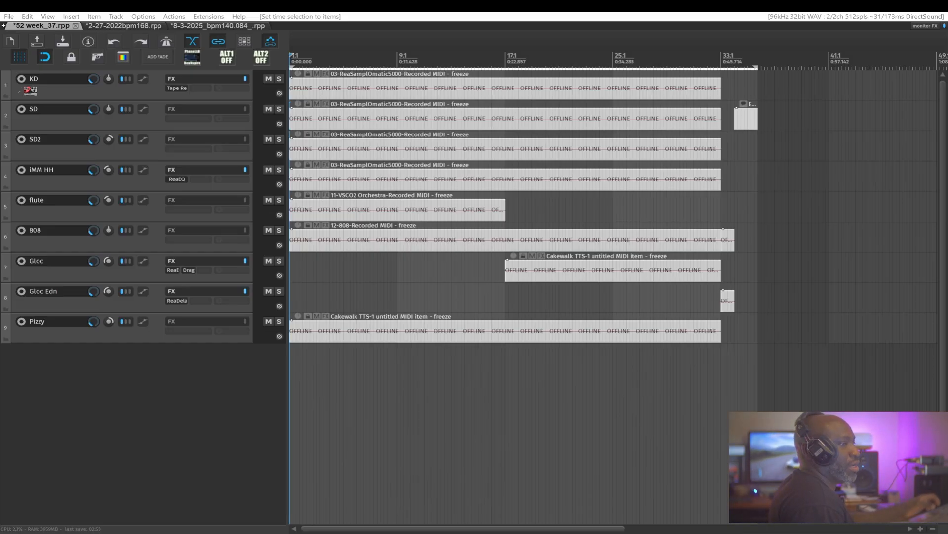
Insert the Logo2022 image file as a media item on the KD track at about beat 37.4, with the edit cursor at its start
left_click_drag(947, 163, 786, 84)
left_click(784, 63)
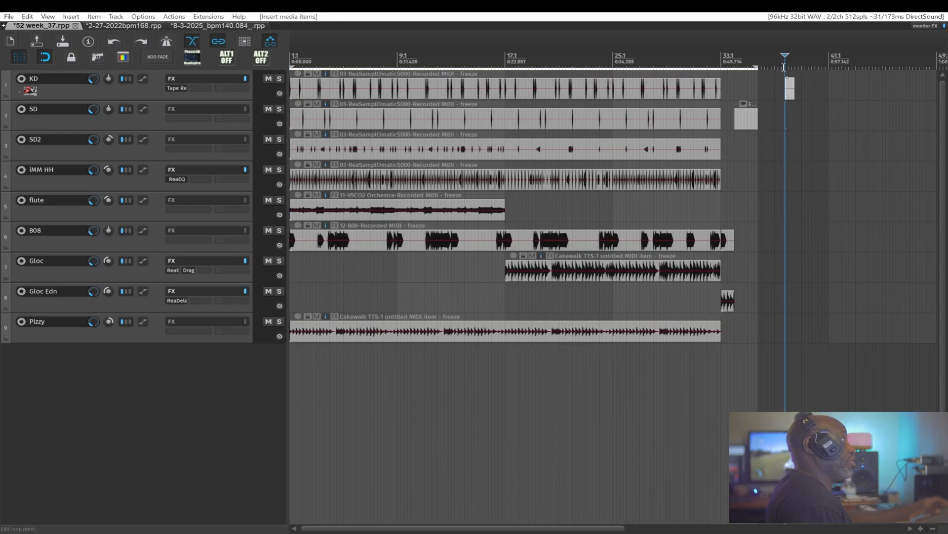
scroll(789, 184, "up", 8)
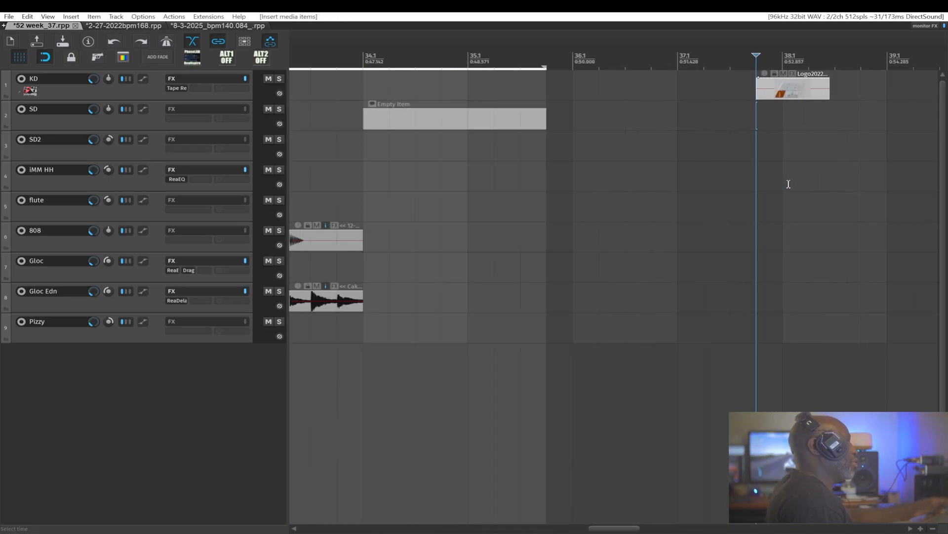
left_click_drag(793, 183, 791, 307)
left_click_drag(791, 267, 679, 276)
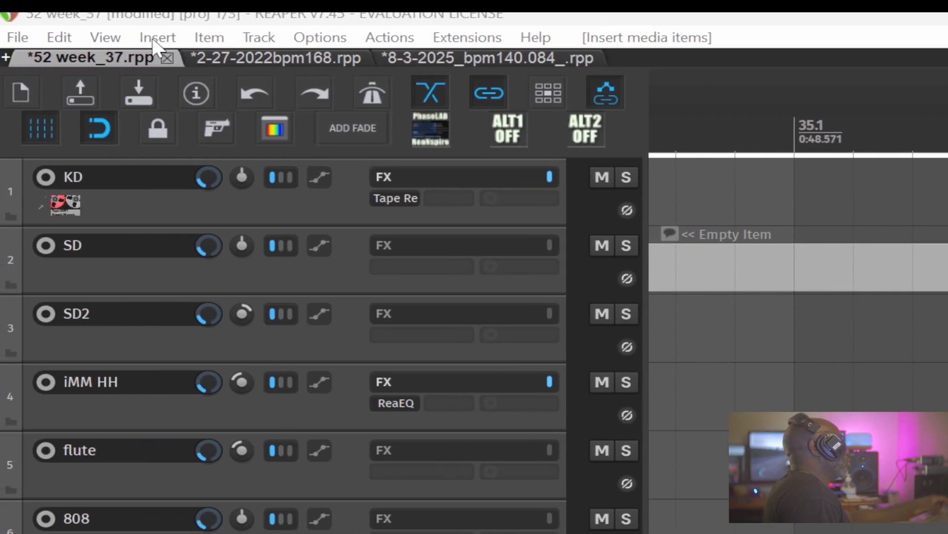
Open the Video window and move it so that the logo item on the KD track stays uncovered
left_click(105, 38)
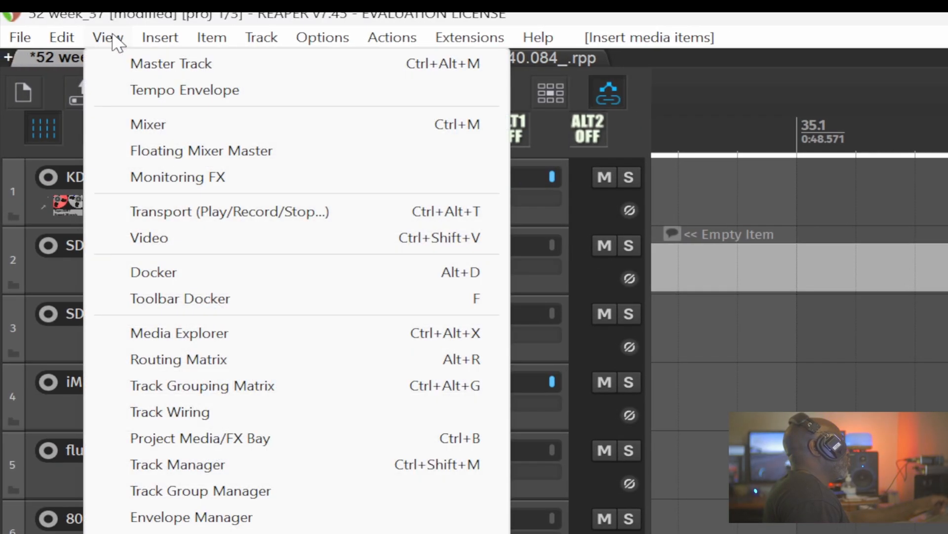
left_click(141, 238)
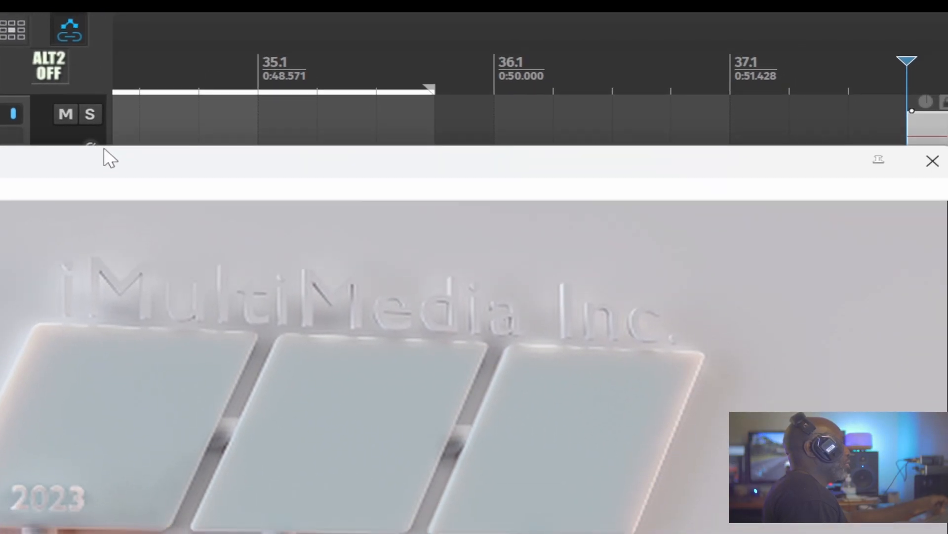
left_click_drag(104, 148, 434, 224)
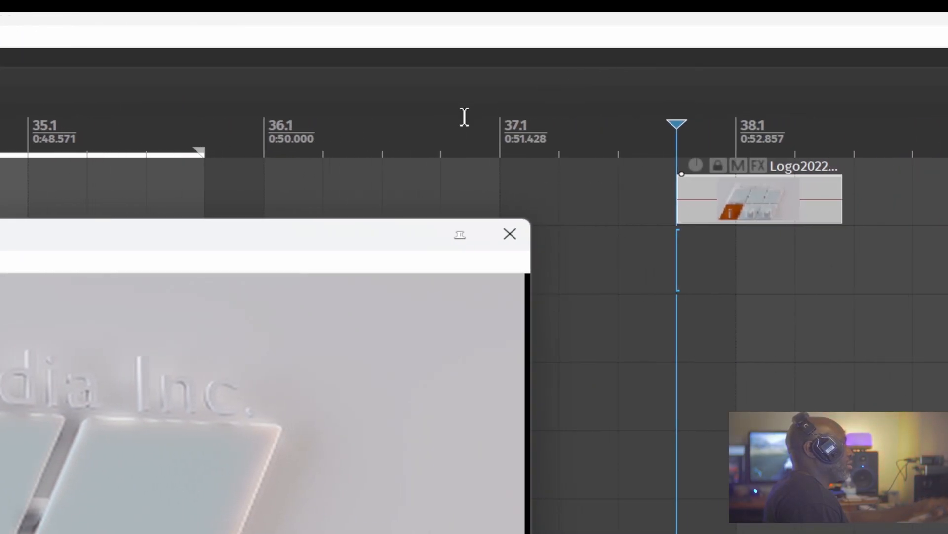
Move the edit cursor from before the logo item to bar 38 inside it to check when the Video window shows the image
left_click(464, 120)
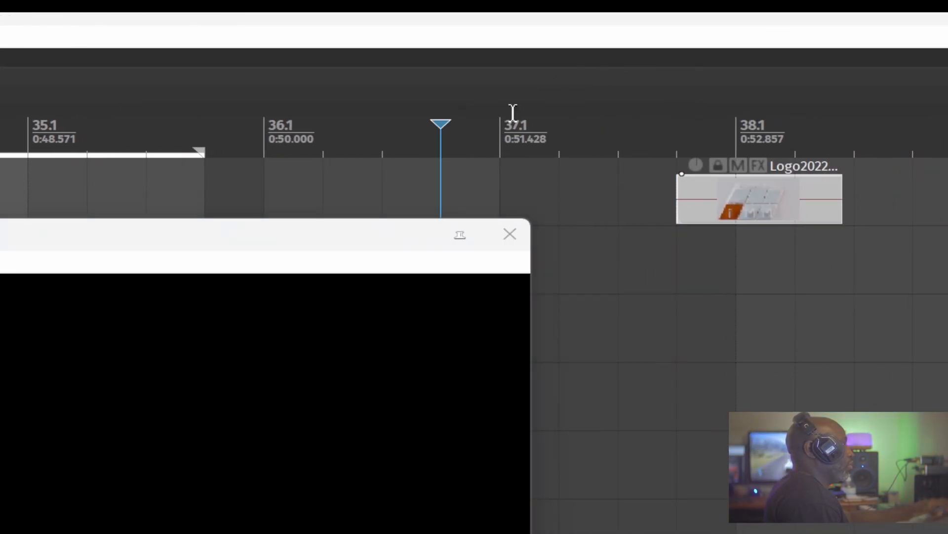
left_click(539, 114)
left_click(601, 113)
left_click(750, 114)
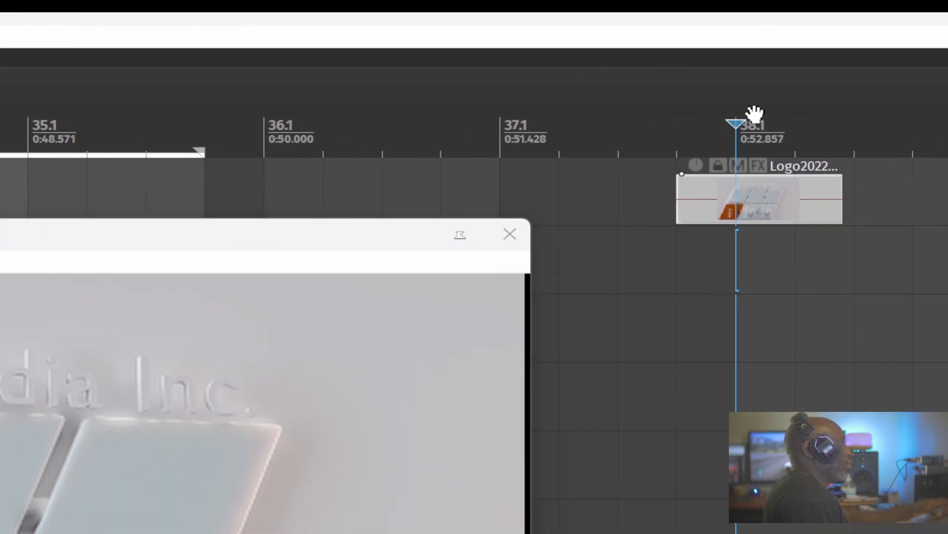
Play back from the start of the logo image item and extend the item's end to about beat 39.4
left_click(681, 132)
key("space")
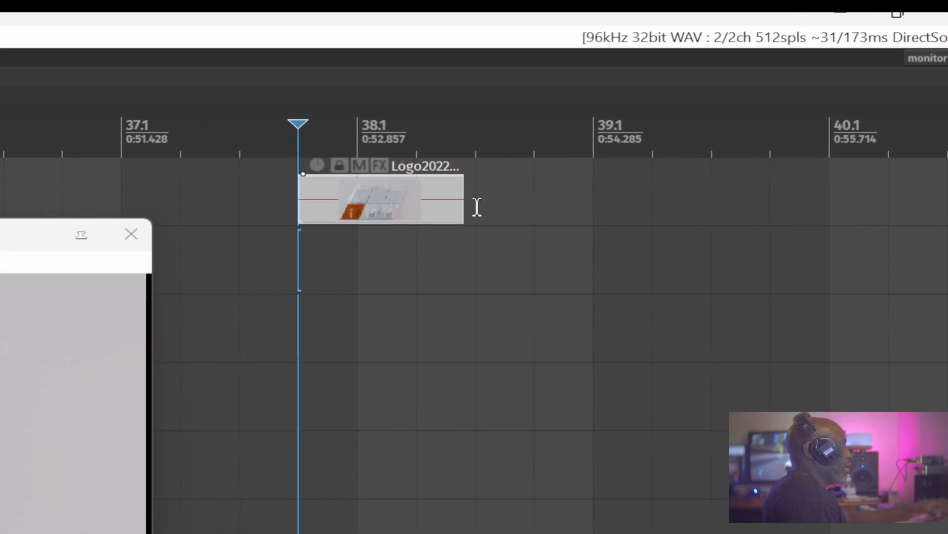
left_click_drag(462, 195, 794, 197)
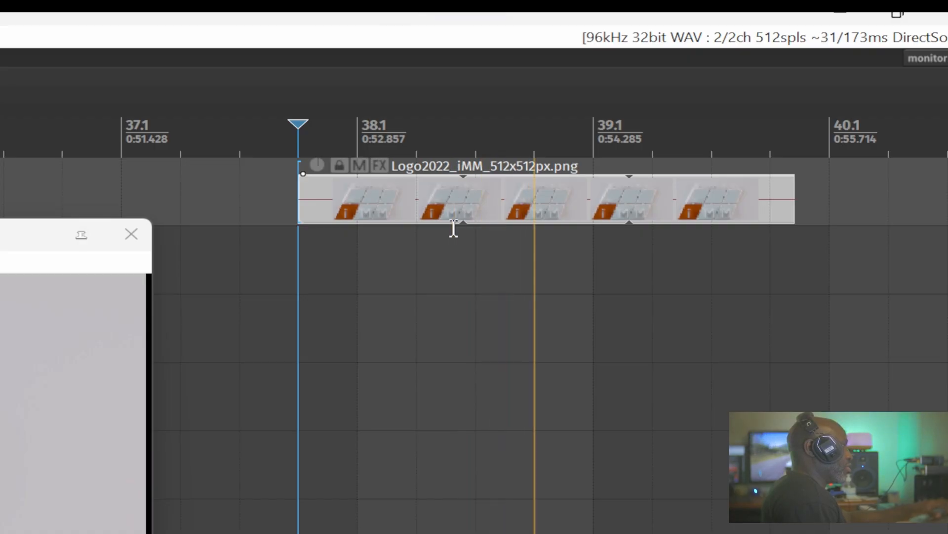
key("space")
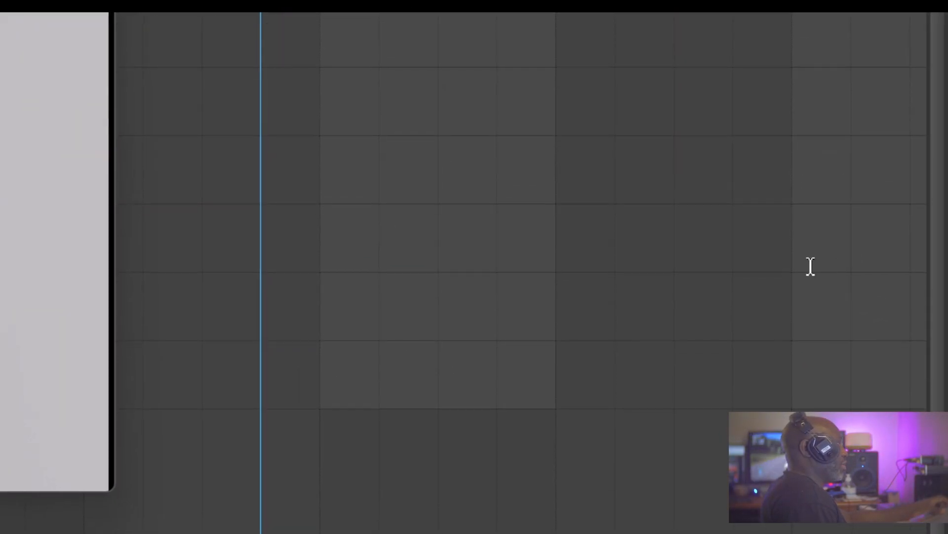
Insert the video file iMM_Logo2022 w AUDIO.mp4 from File Explorer at bar 41 on the track below the logo image
scroll(811, 267, "down", 2)
left_click_drag(810, 267, 69, 243)
key("alt+Tab")
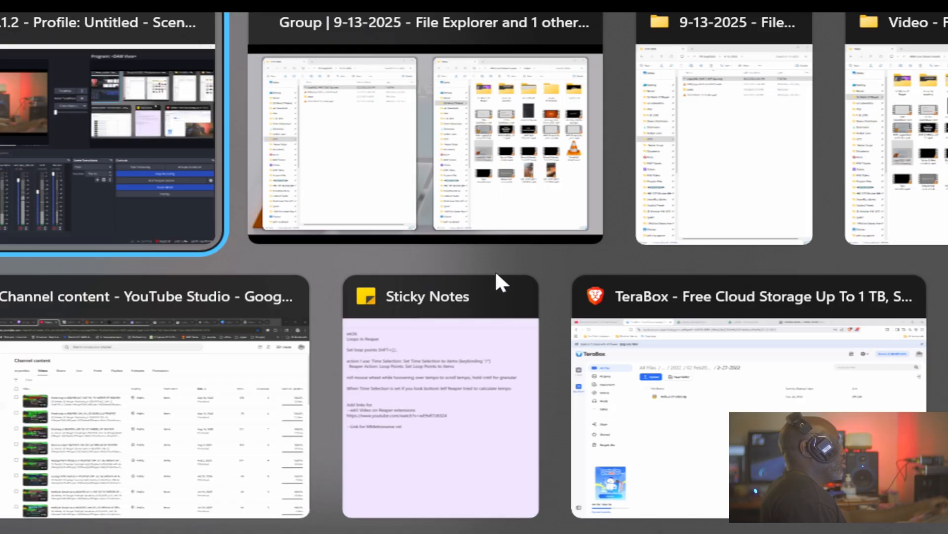
key("alt+Tab")
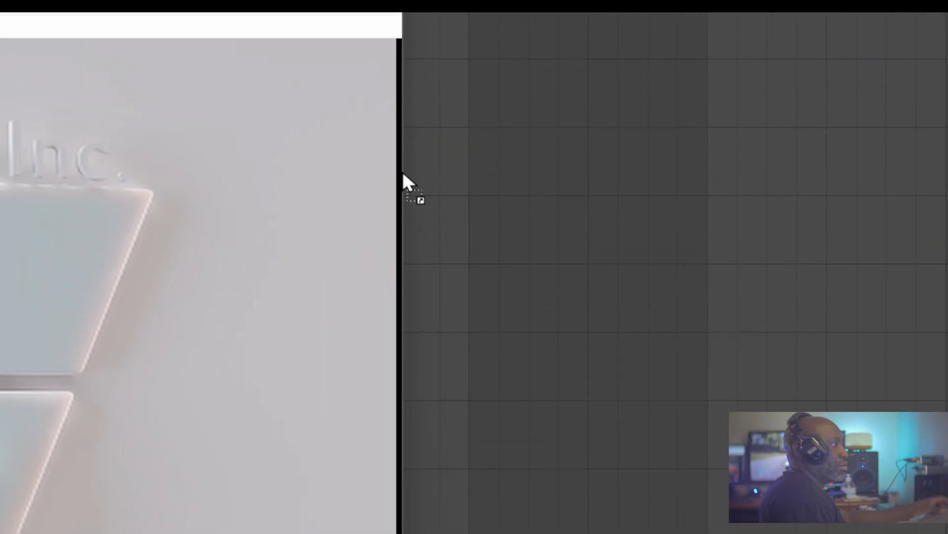
left_click_drag(403, 171, 454, 257)
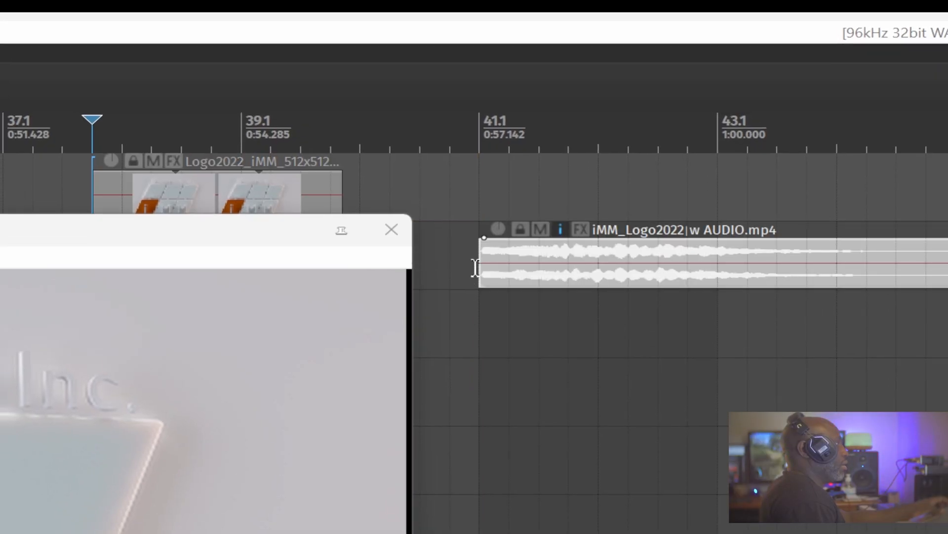
Play the inserted logo video from bar 41 to view it in the Video window
left_click(474, 118)
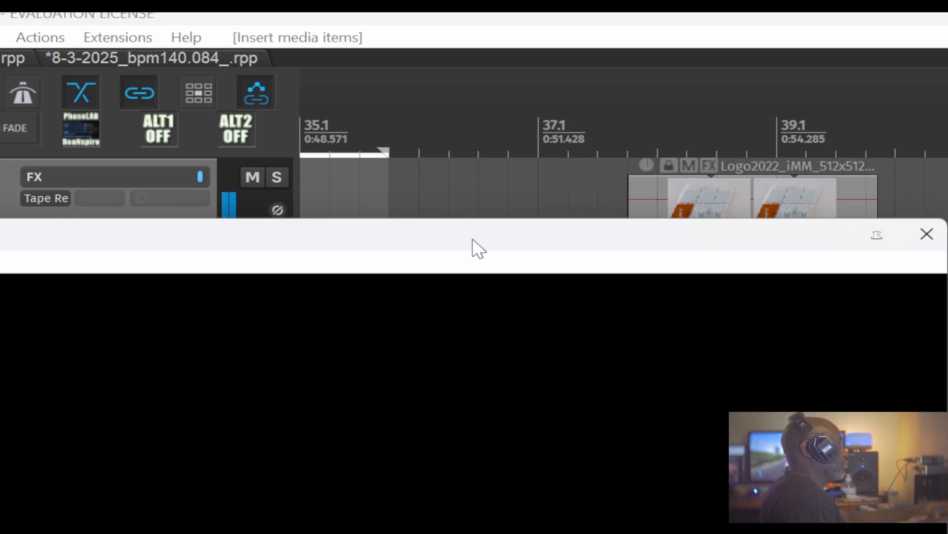
key("space")
key("End")
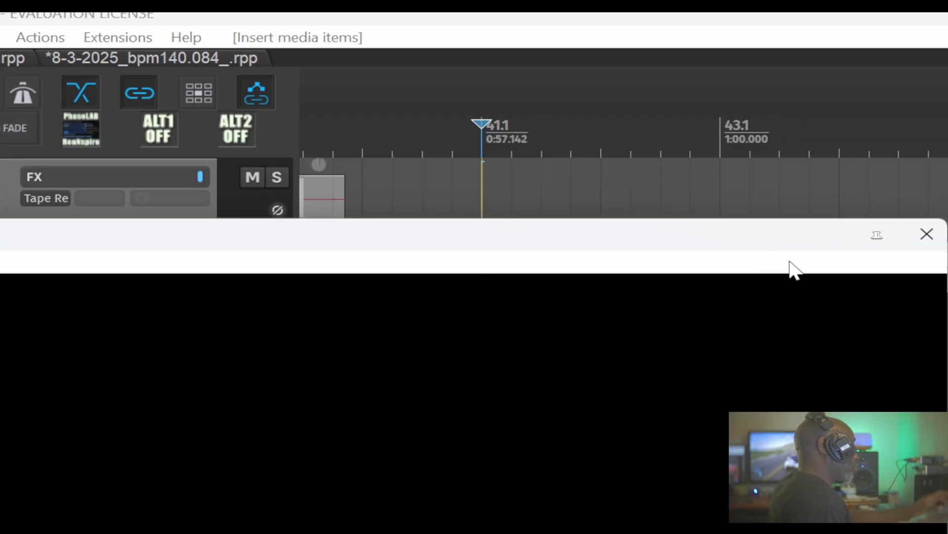
Move the Video window below the logo video item and close it, switching to another open window
left_click_drag(573, 239, 629, 328)
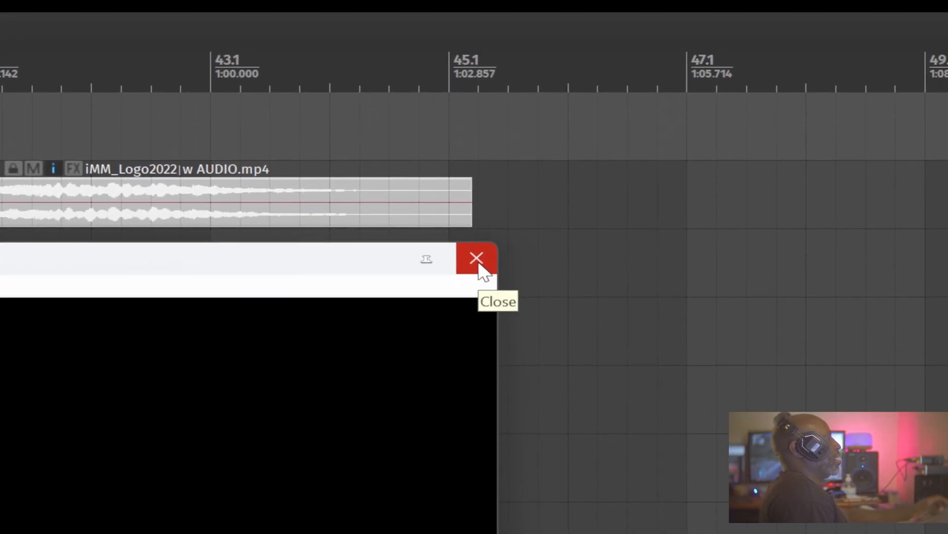
left_click(478, 264)
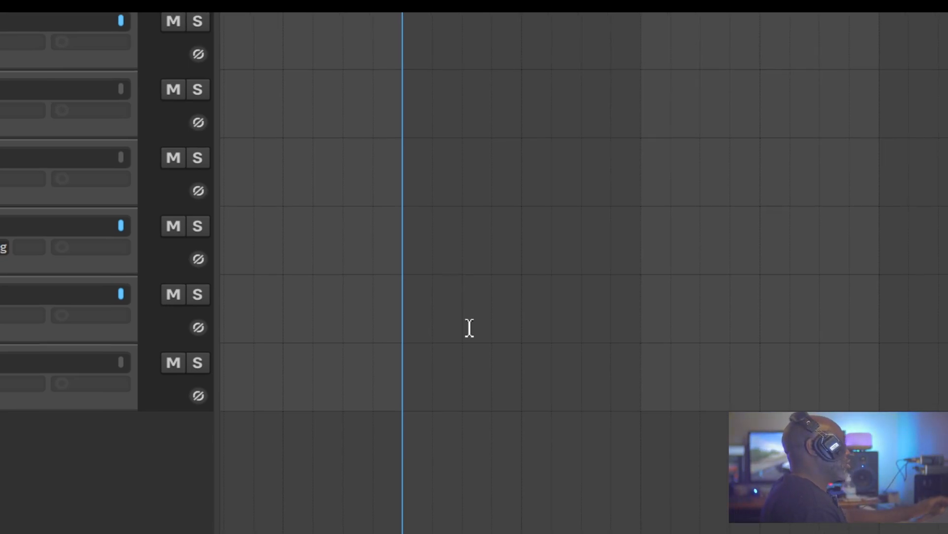
key("alt+Tab")
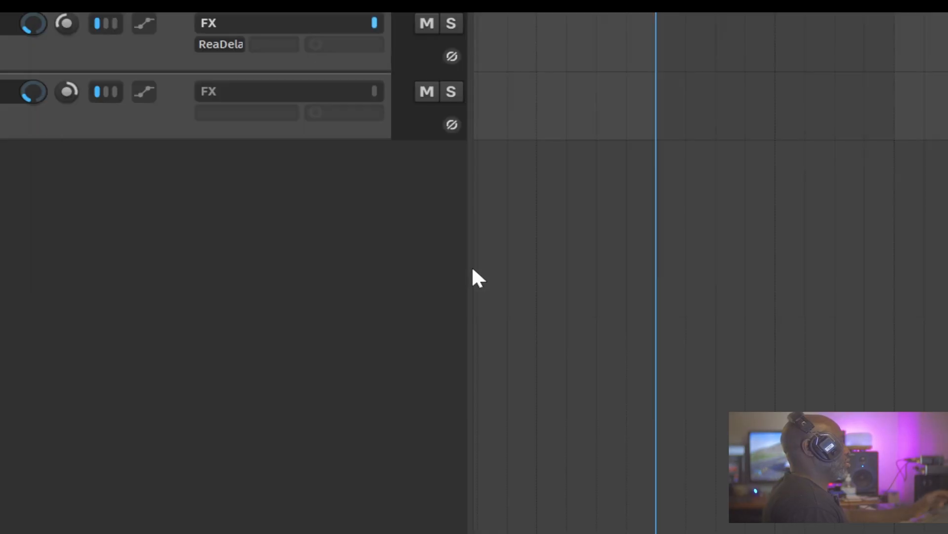